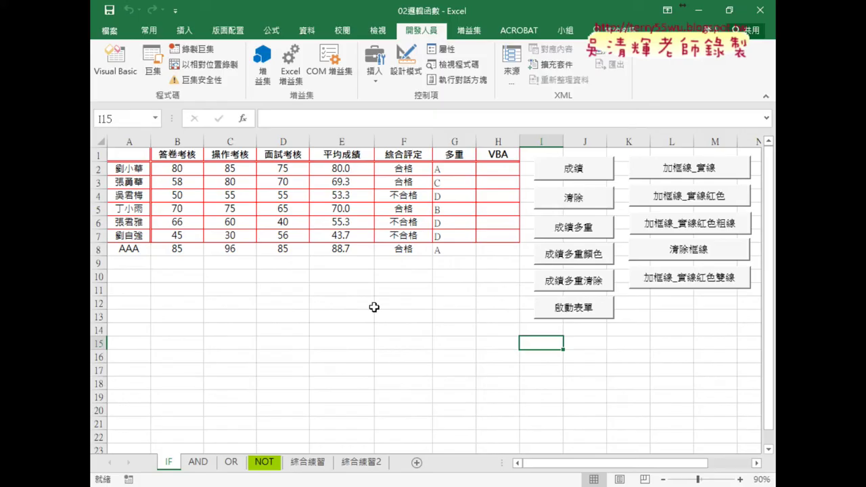
# Check record AAA's 88.7 average in E8, then bring up the CommandButton1_Click code in the VBA editor.
pyautogui.click(338, 250)
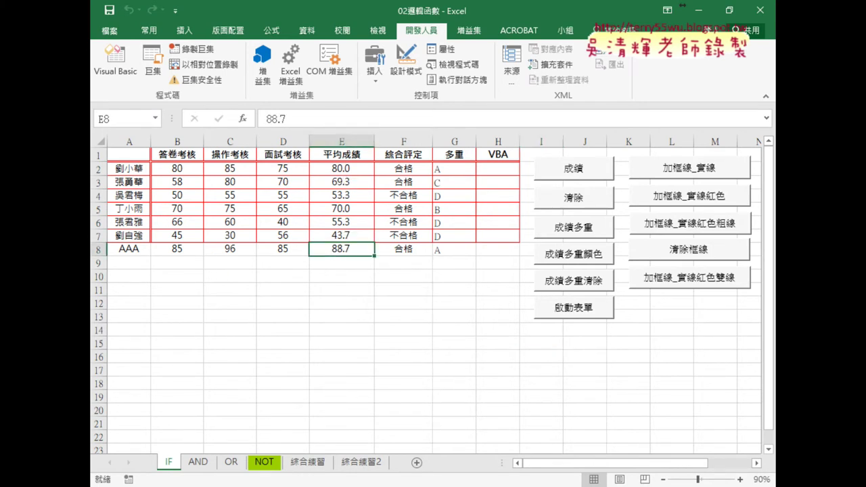
pyautogui.click(545, 443)
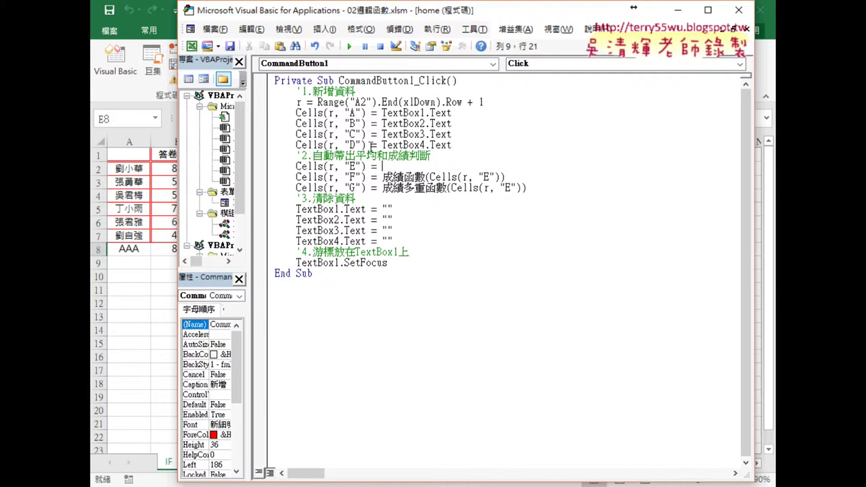
# Dismiss the compile error and copy Cells(r, "B") after the equals sign on the E line, followed by +.
pyautogui.click(369, 136)
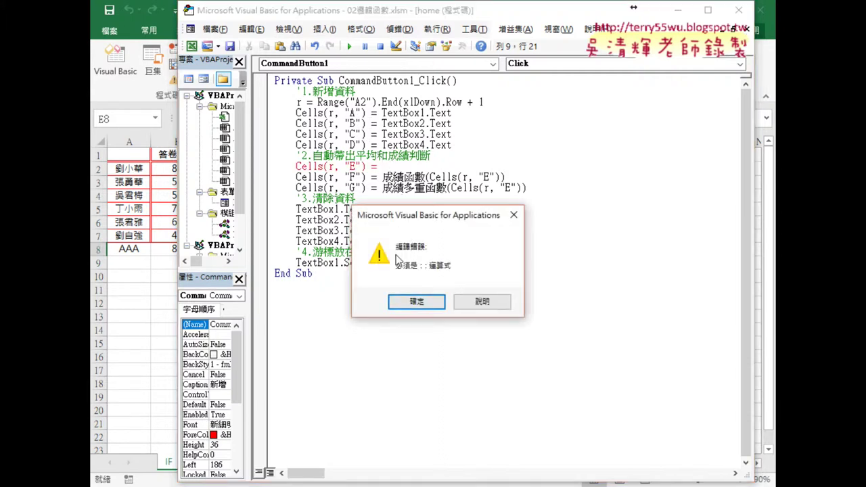
pyautogui.press('Return')
pyautogui.moveTo(366, 124); pyautogui.dragTo(296, 124)
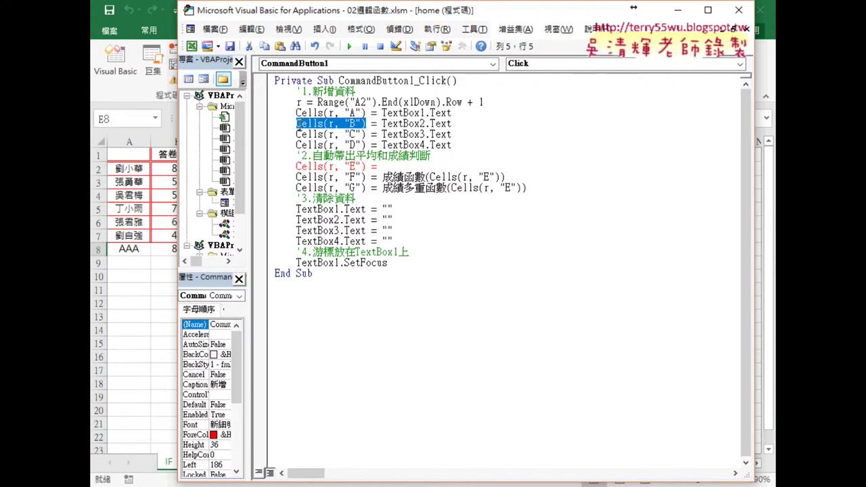
pyautogui.moveTo(384, 168); pyautogui.dragTo(377, 168)
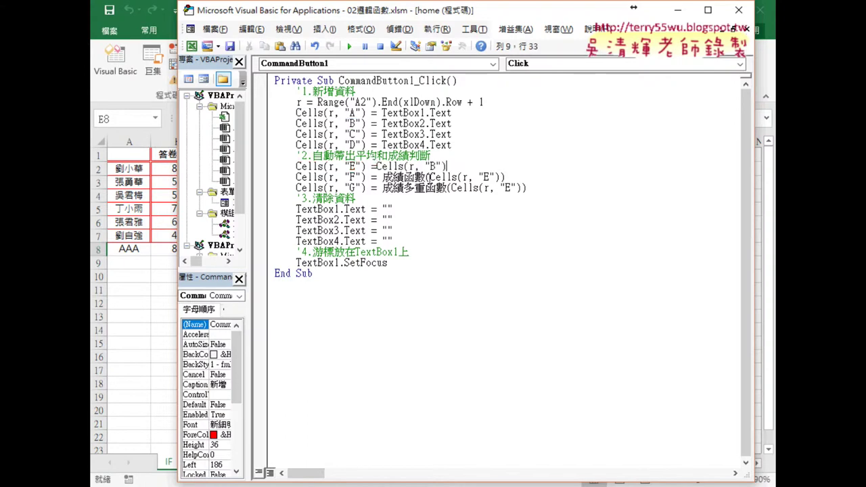
pyautogui.write('+')
# Copy Cells(r, "B") after the plus and change B to C, giving Cells(r, "B")+Cells(r, "C").
pyautogui.moveTo(444, 167); pyautogui.dragTo(376, 167)
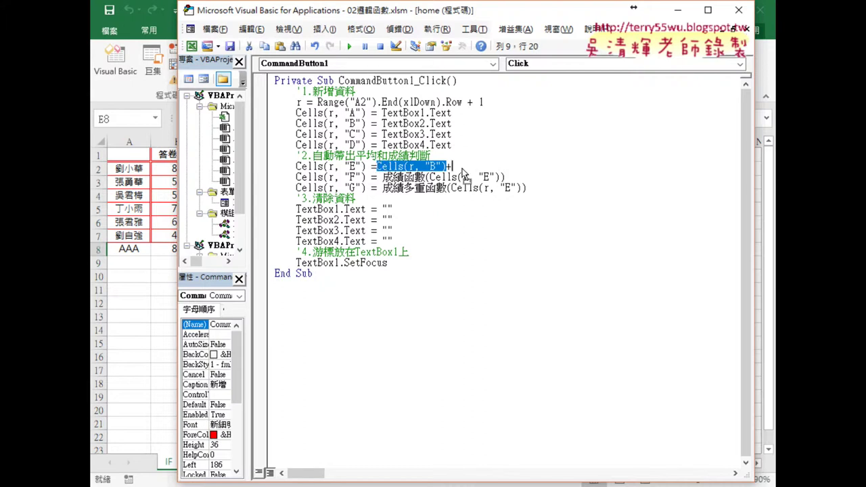
pyautogui.moveTo(464, 175); pyautogui.dragTo(462, 172)
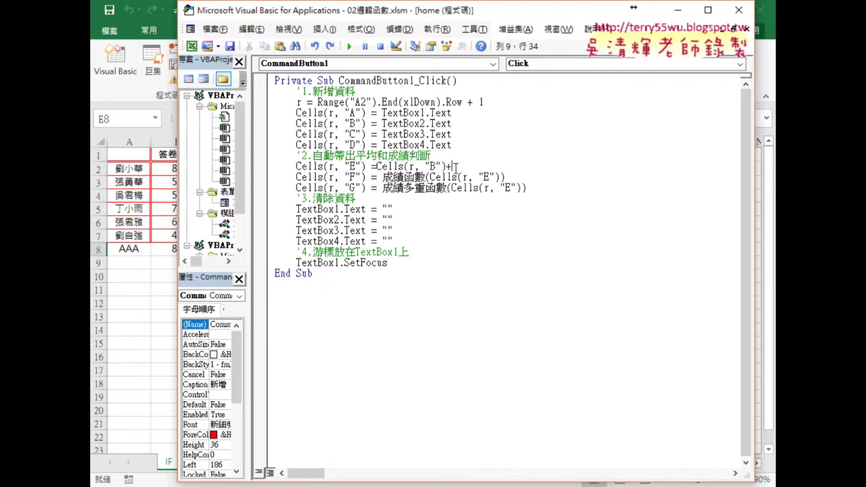
pyautogui.hotkey('ctrl', 'z')
pyautogui.moveTo(376, 166); pyautogui.dragTo(374, 167)
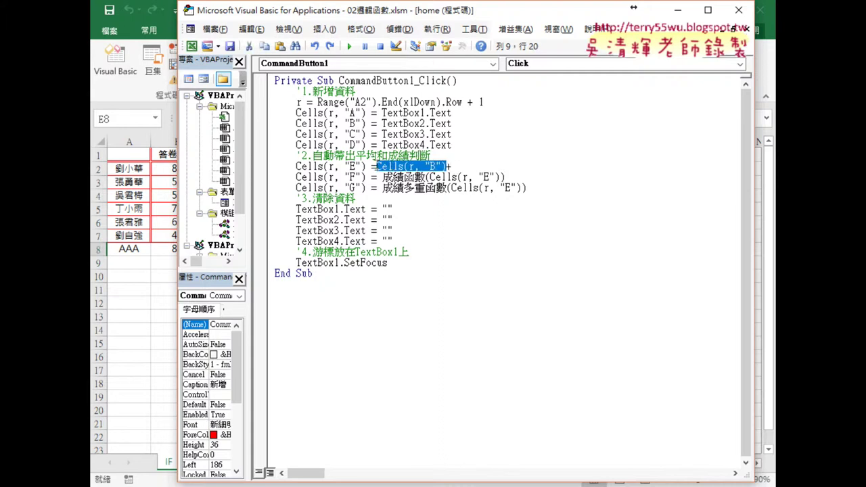
pyautogui.moveTo(464, 169); pyautogui.dragTo(452, 166)
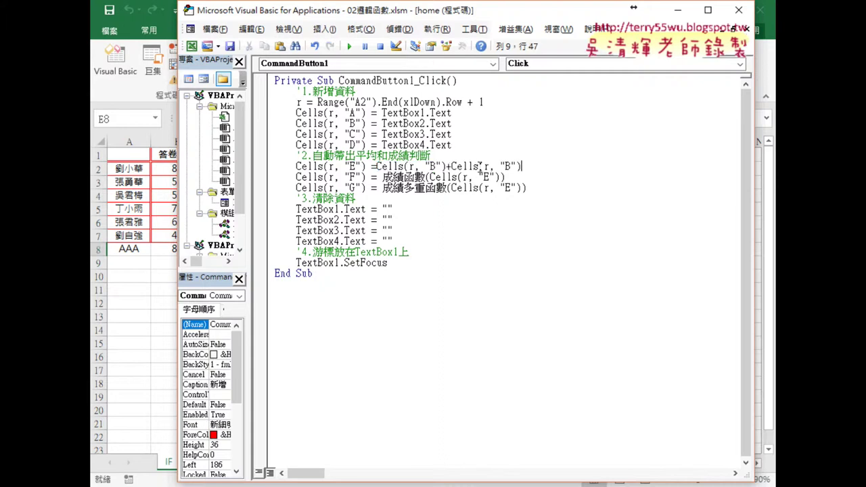
pyautogui.doubleClick(507, 166)
pyautogui.write('C')
pyautogui.moveTo(373, 20); pyautogui.dragTo(441, 21)
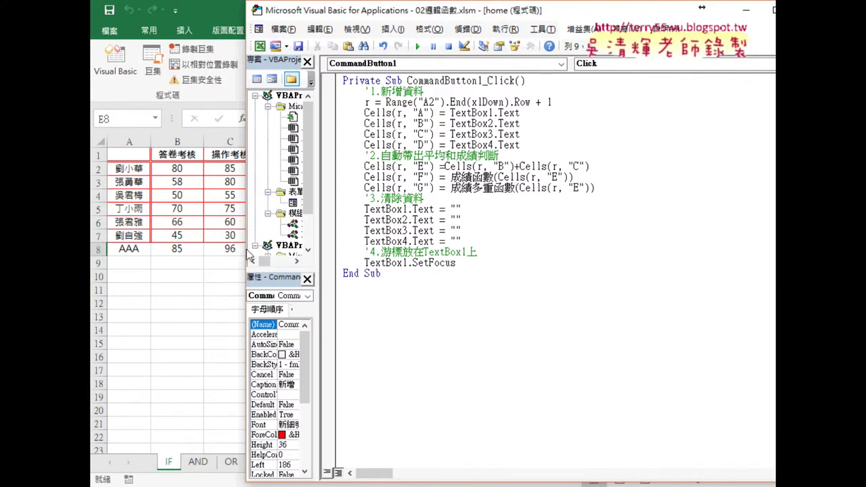
# Append +Cells(r, "C") to the E line and bracket the sum, divided by 3.
pyautogui.moveTo(246, 255); pyautogui.dragTo(302, 255)
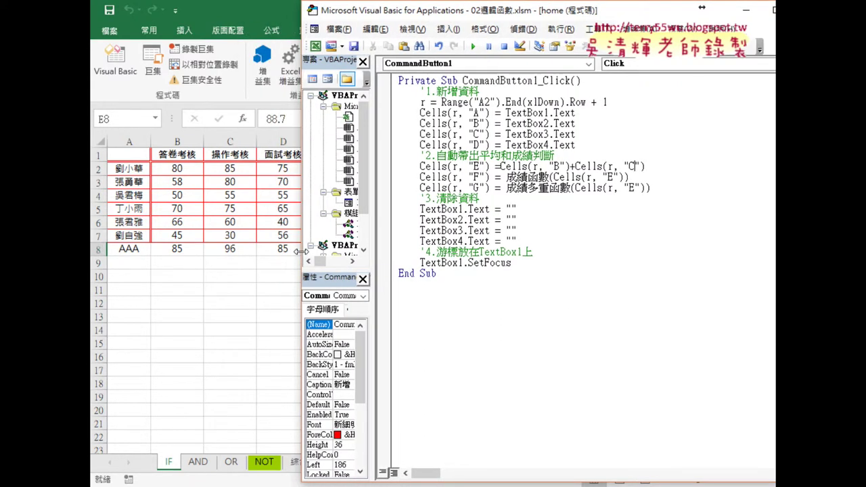
pyautogui.click(658, 165)
pyautogui.write('+')
pyautogui.moveTo(574, 166); pyautogui.dragTo(657, 168)
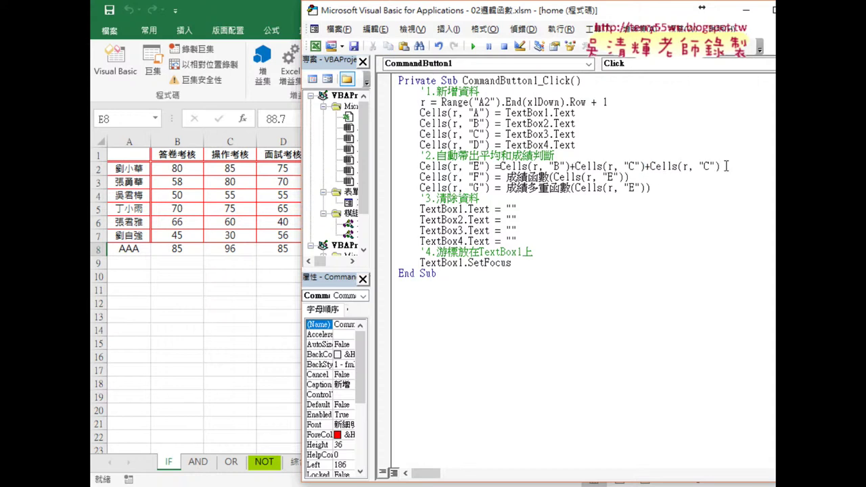
pyautogui.click(501, 167)
pyautogui.write('(')
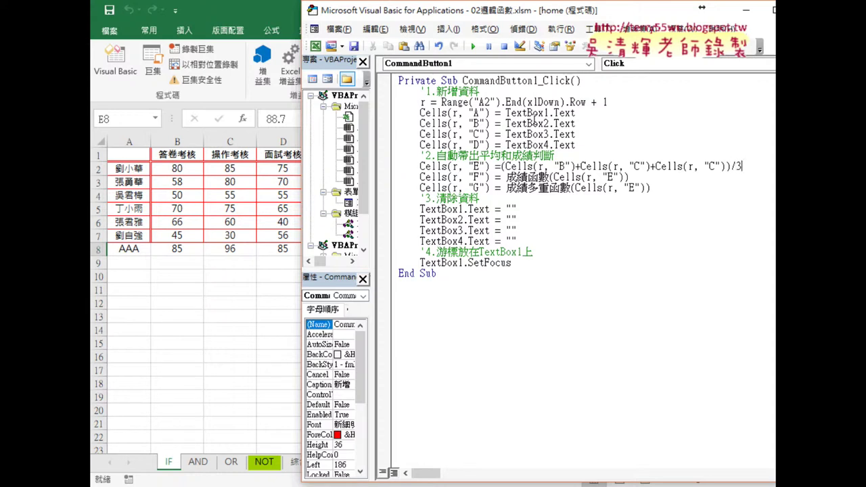
pyautogui.moveTo(505, 166); pyautogui.dragTo(576, 167)
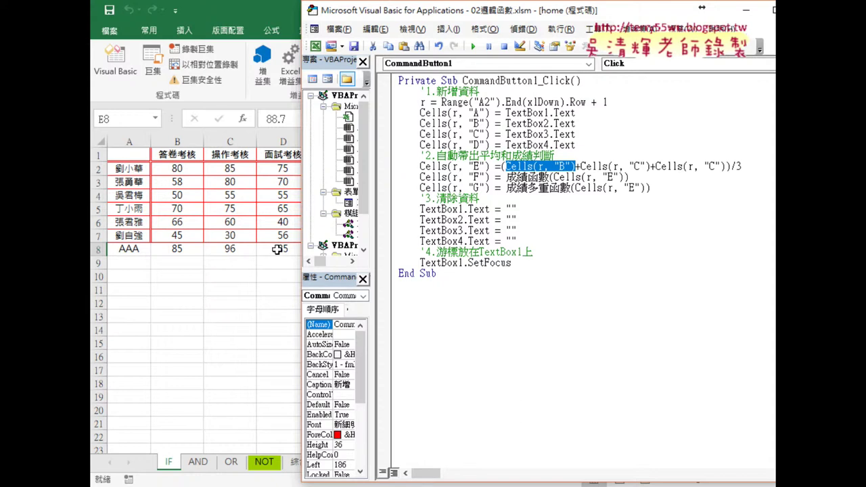
pyautogui.click(529, 167)
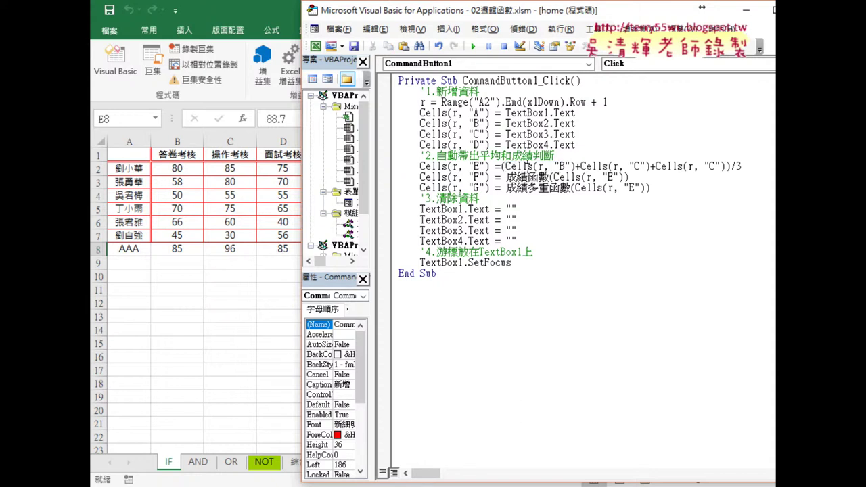
# Wrap Cells(r, "B") on the average line in CInt( ... ).
pyautogui.moveTo(506, 165); pyautogui.dragTo(576, 166)
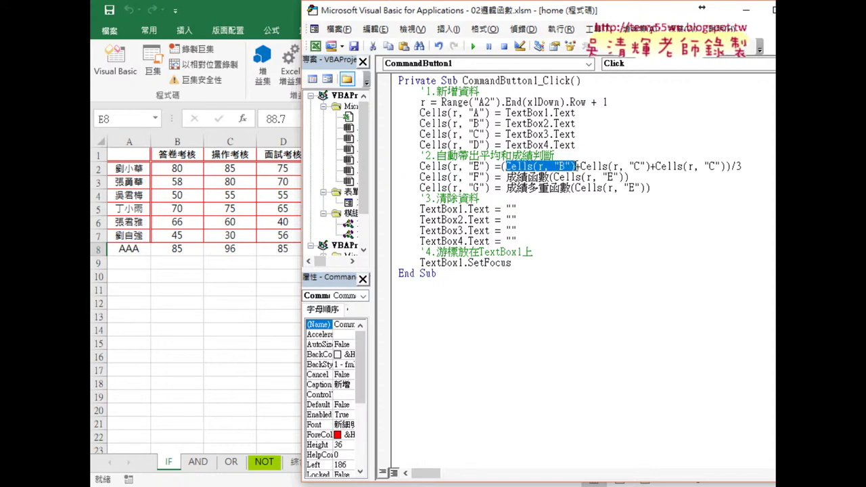
pyautogui.click(505, 166)
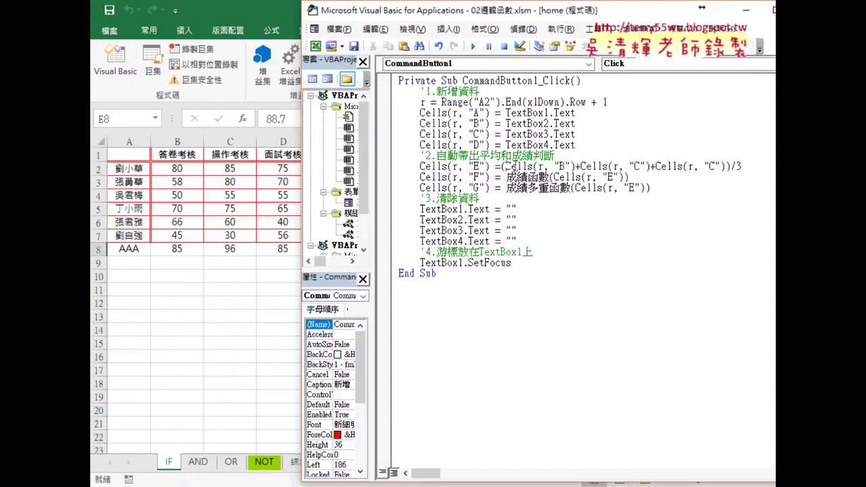
pyautogui.write('cint')
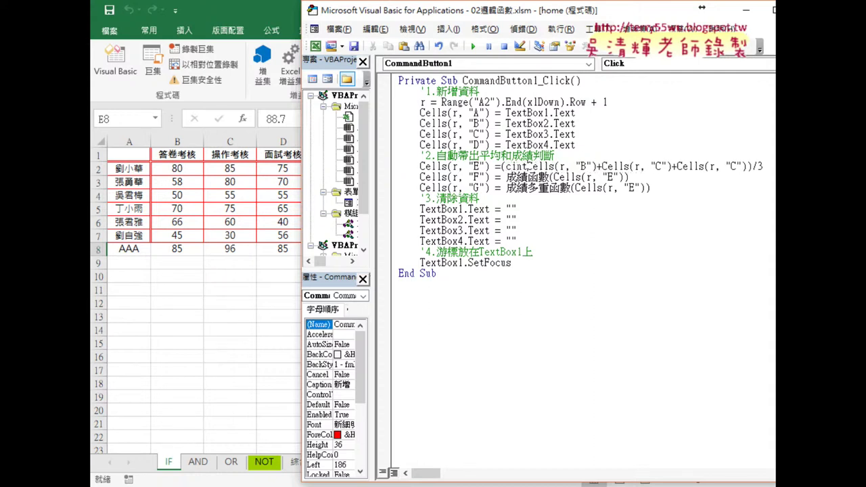
pyautogui.write('(')
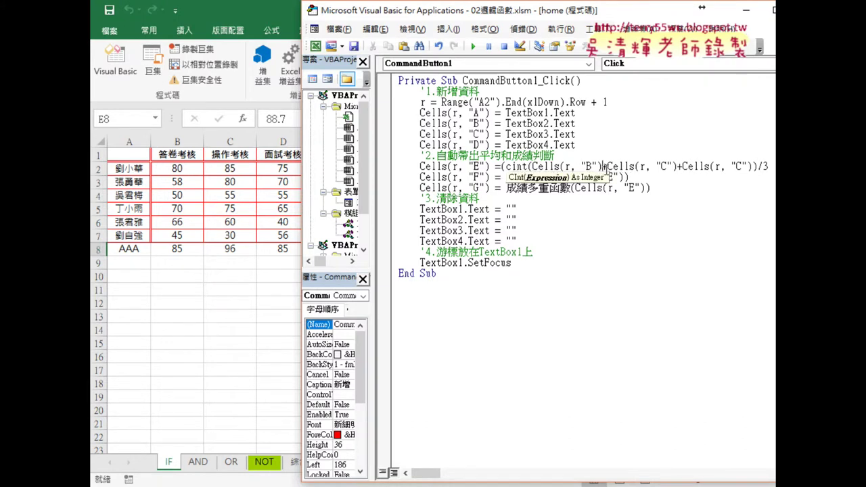
pyautogui.click(604, 166)
pyautogui.write(')')
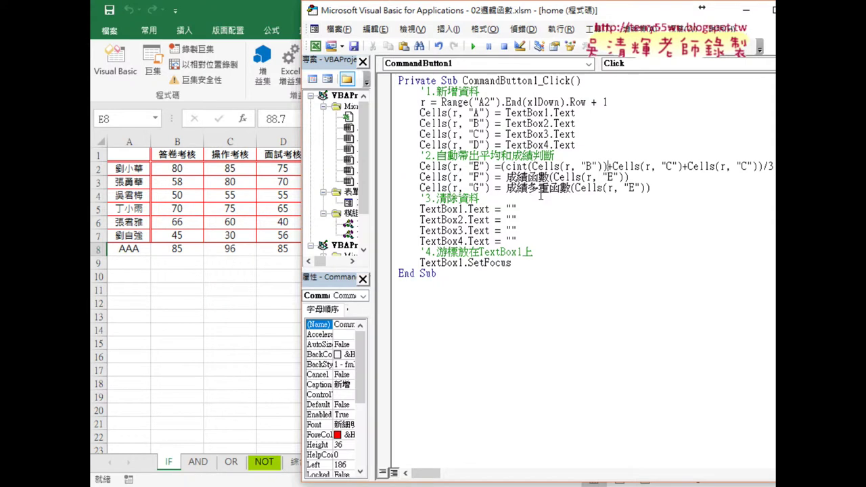
pyautogui.click(540, 194)
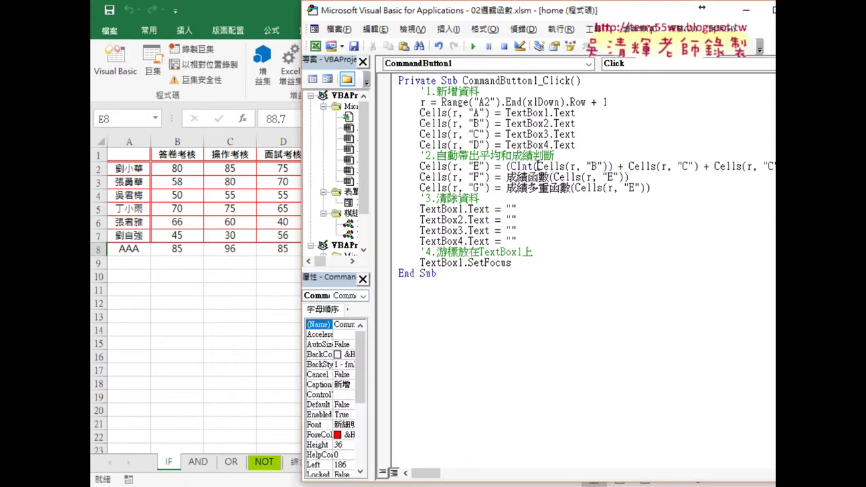
# Copy CInt( in front of Cells(r, "C") and add its closing parenthesis.
pyautogui.moveTo(539, 167); pyautogui.dragTo(510, 166)
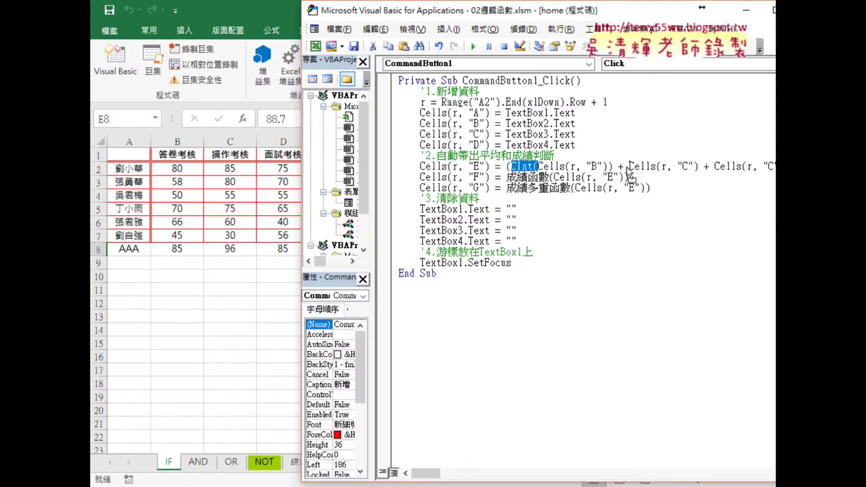
pyautogui.moveTo(627, 171); pyautogui.dragTo(628, 168)
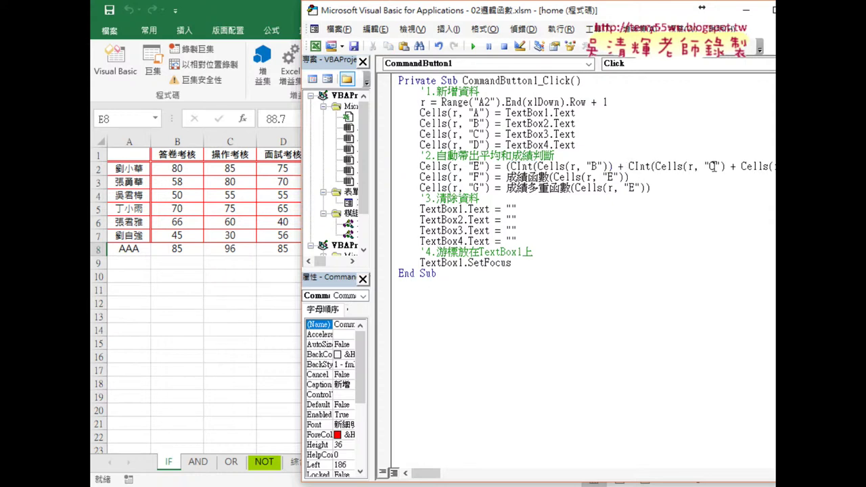
pyautogui.write(')')
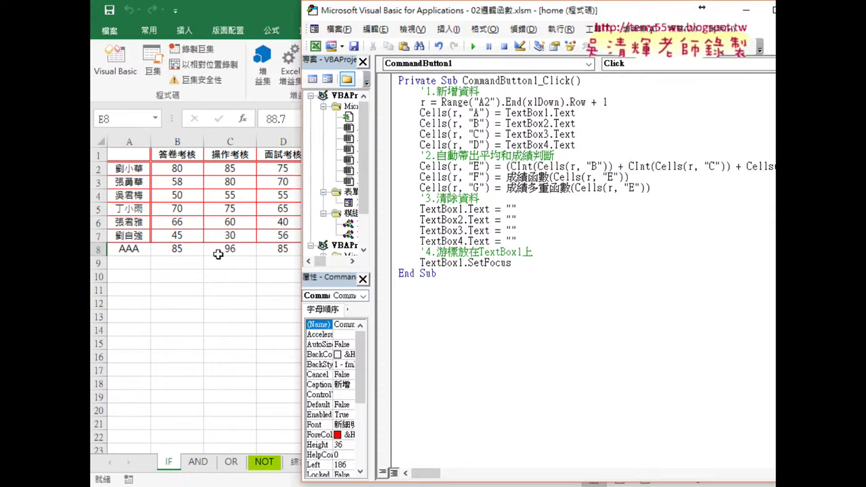
pyautogui.moveTo(404, 17); pyautogui.dragTo(246, 15)
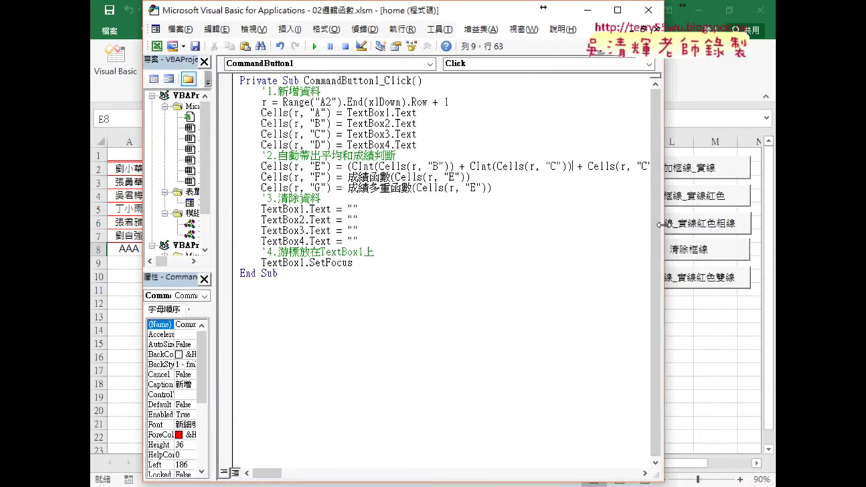
# Add the missing closing parenthesis so all three score terms on the E line use CInt.
pyautogui.moveTo(660, 224); pyautogui.dragTo(740, 225)
pyautogui.moveTo(497, 167)
pyautogui.mouseDown()
pyautogui.moveTo(470, 167)
pyautogui.moveTo(585, 169)
pyautogui.mouseUp()
pyautogui.click(684, 166)
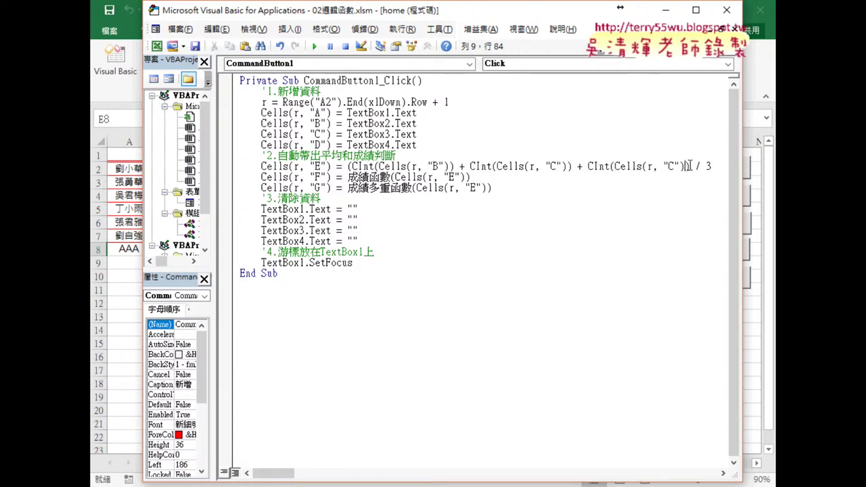
pyautogui.write(')')
pyautogui.click(438, 176)
pyautogui.moveTo(378, 167); pyautogui.dragTo(449, 167)
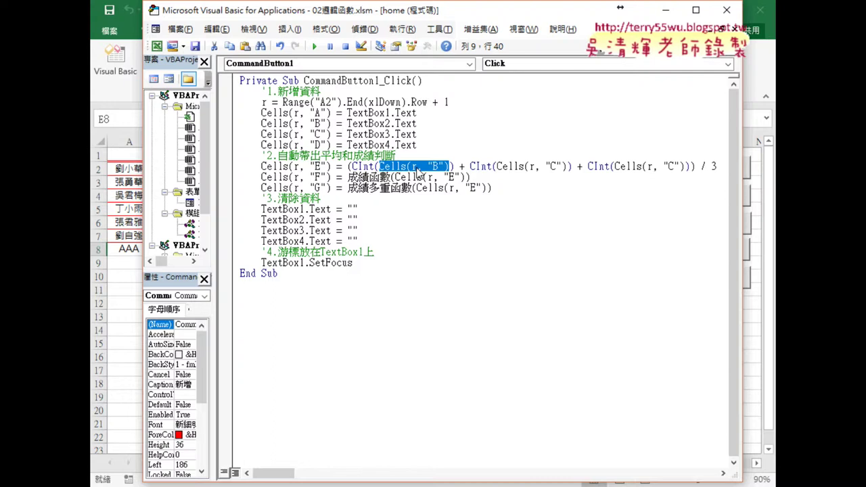
pyautogui.click(471, 165)
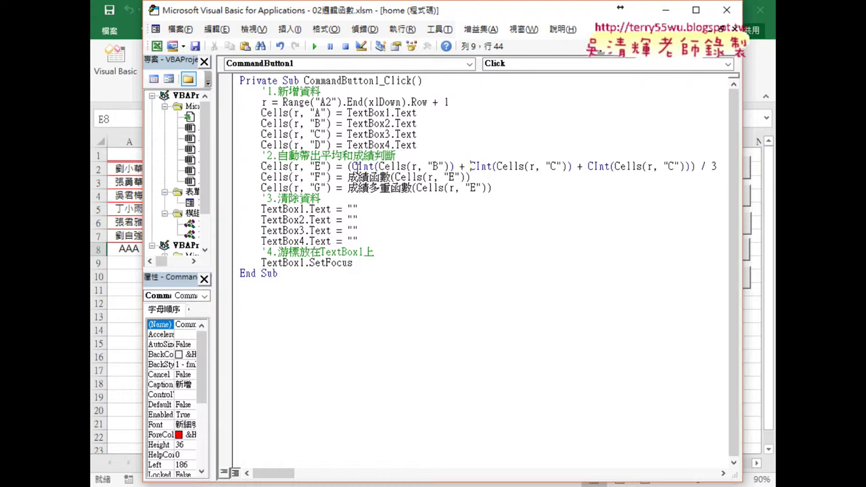
pyautogui.click(346, 165)
# Wrap the average expression in Round( ... / 3, 1) to round to one decimal place.
pyautogui.write('round')
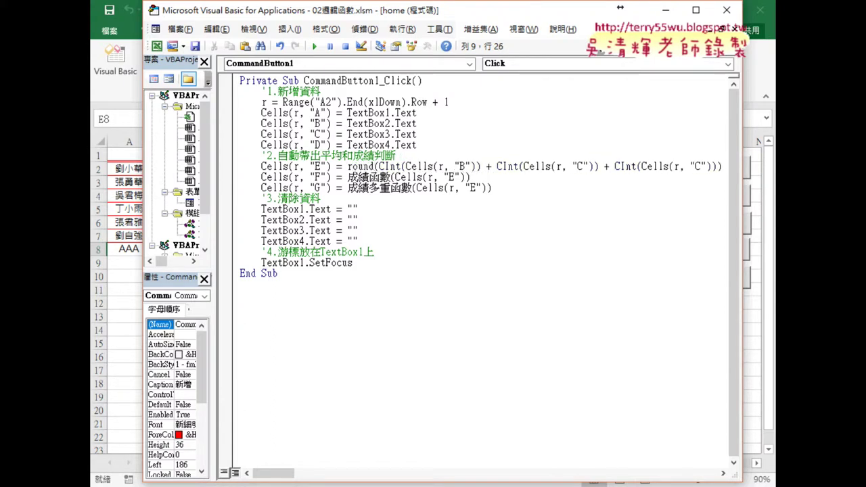
pyautogui.write('(')
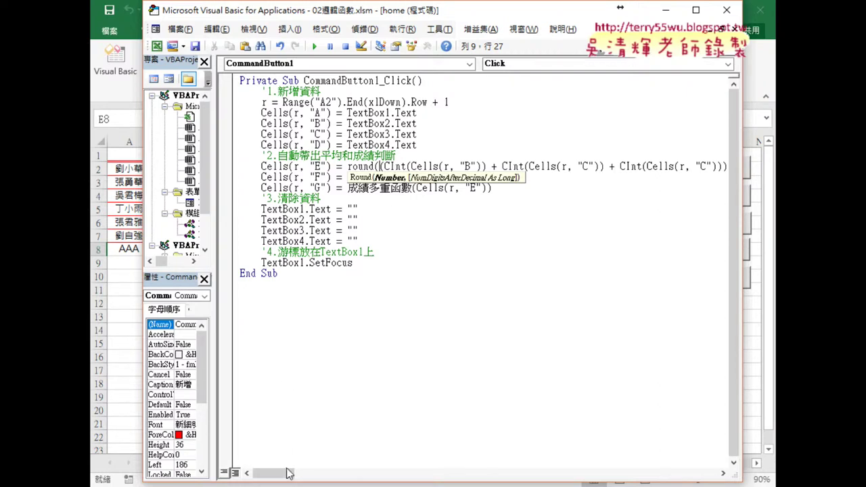
pyautogui.moveTo(290, 473); pyautogui.dragTo(305, 473)
pyautogui.click(593, 165)
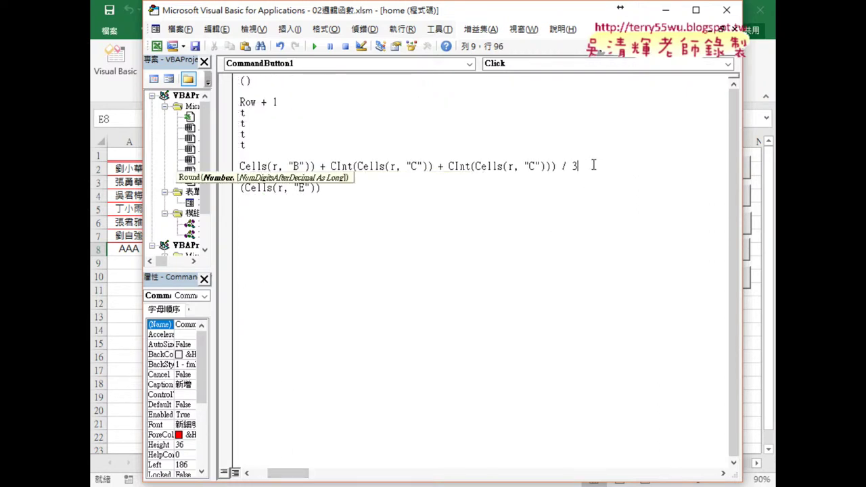
pyautogui.write(',1')
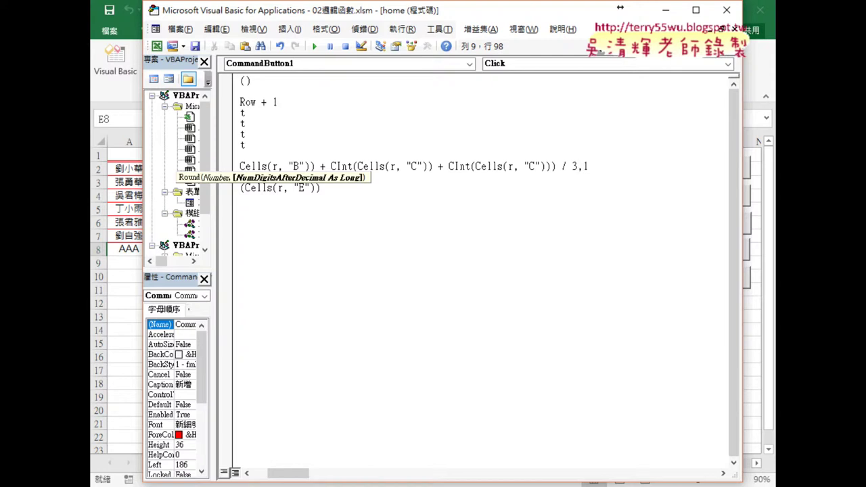
pyautogui.write(')')
pyautogui.click(549, 263)
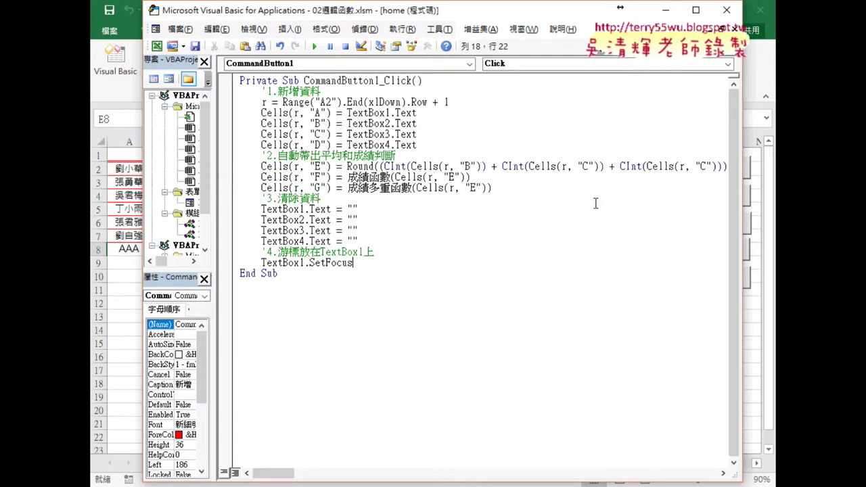
pyautogui.moveTo(347, 166); pyautogui.dragTo(381, 167)
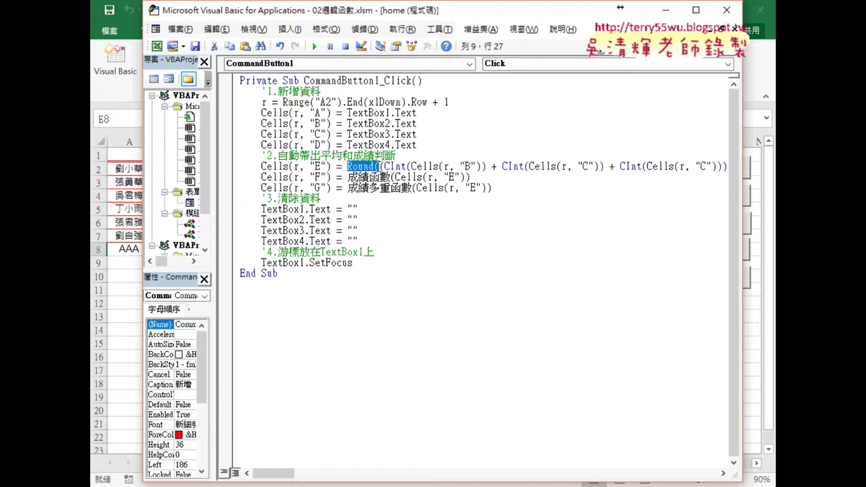
# Check the worksheet, maximize the VBA editor and open Module1's code.
pyautogui.moveTo(382, 6)
pyautogui.mouseDown()
pyautogui.moveTo(382, 272)
pyautogui.moveTo(334, 270)
pyautogui.mouseUp()
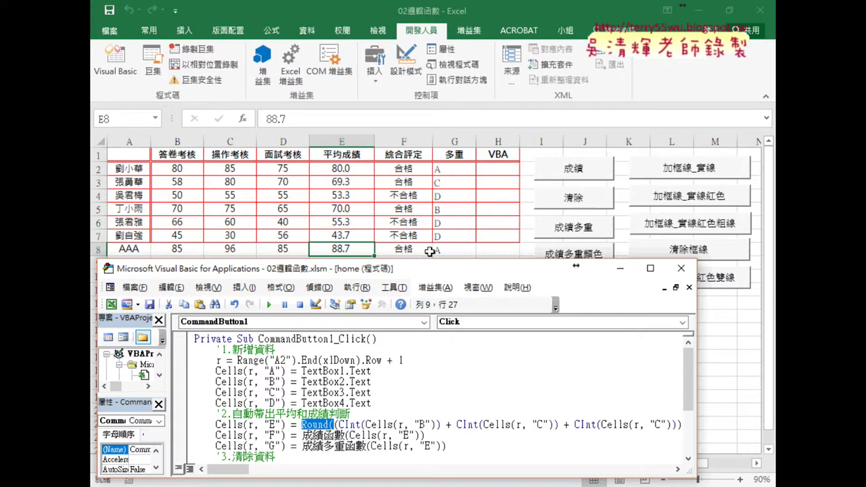
pyautogui.moveTo(419, 274); pyautogui.dragTo(449, 220)
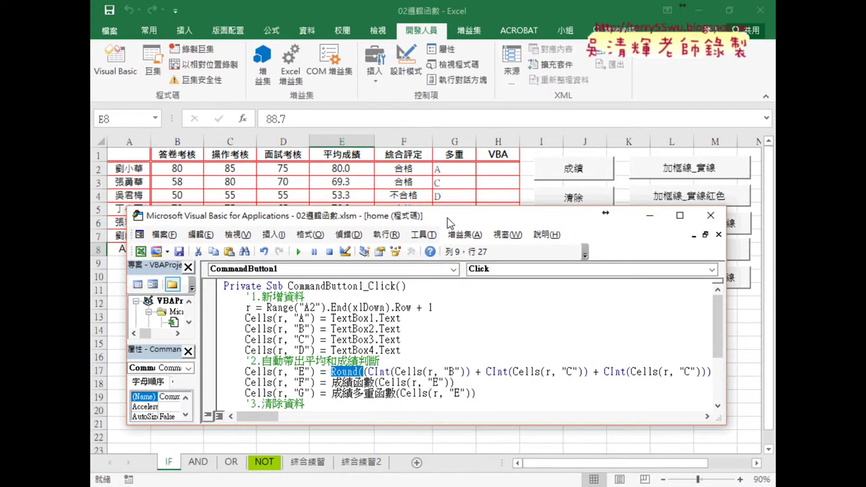
pyautogui.click(679, 215)
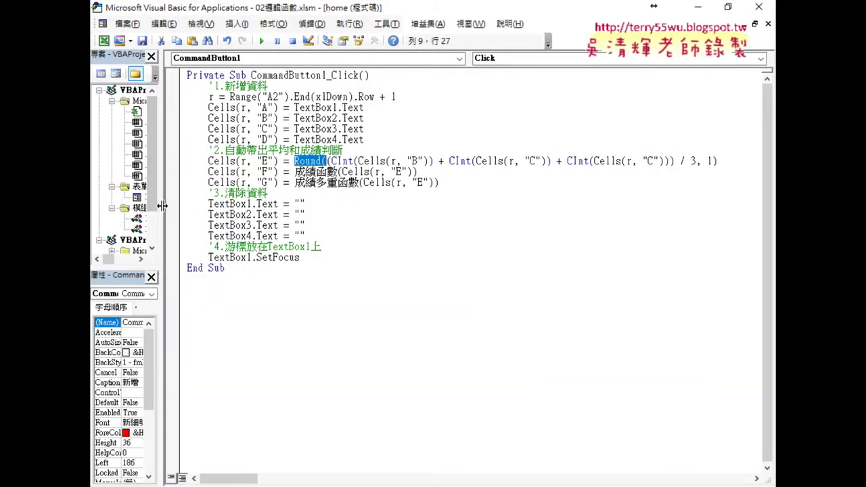
pyautogui.moveTo(158, 204); pyautogui.dragTo(197, 206)
pyautogui.click(161, 221)
pyautogui.doubleClick(161, 220)
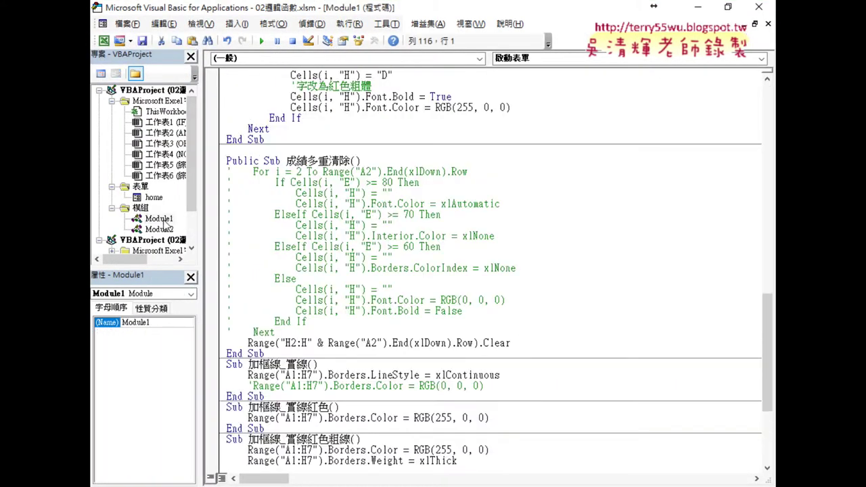
# Copy the 成績函數 name from Module1's grading functions via 複製, then return to the click code.
pyautogui.click(294, 227)
pyautogui.scroll(8, 294, 227)
pyautogui.scroll(4, 294, 227)
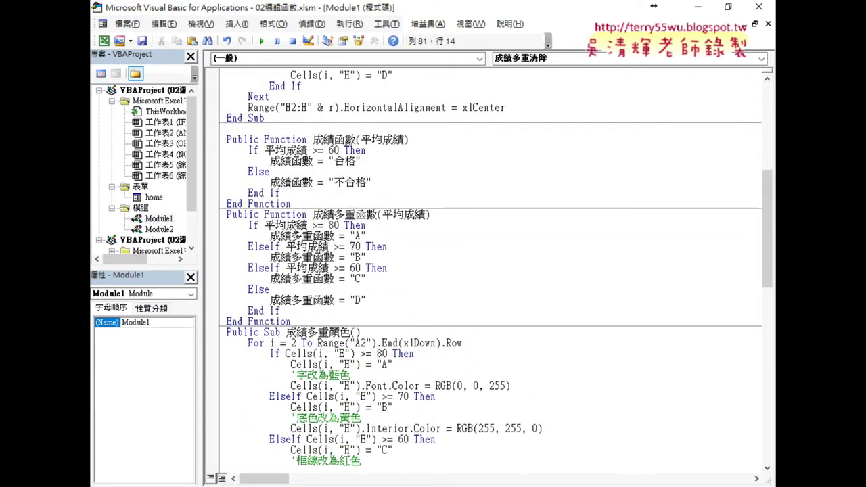
pyautogui.moveTo(302, 321); pyautogui.dragTo(222, 143)
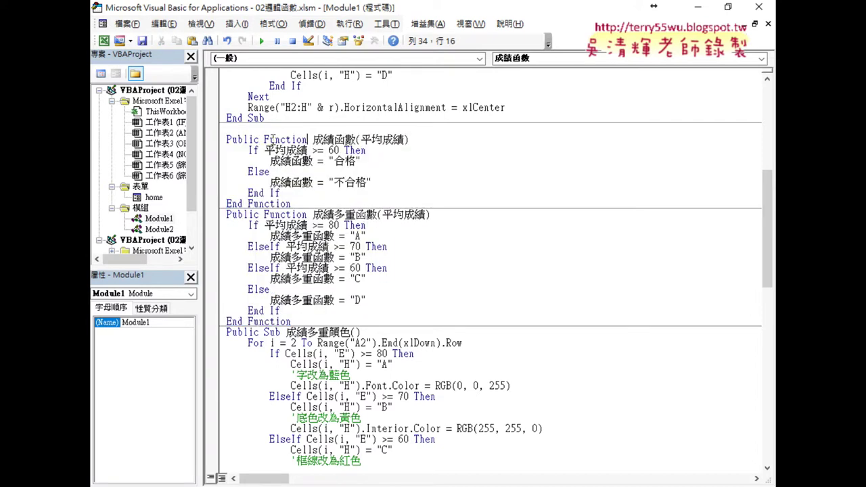
pyautogui.moveTo(264, 139); pyautogui.dragTo(345, 140)
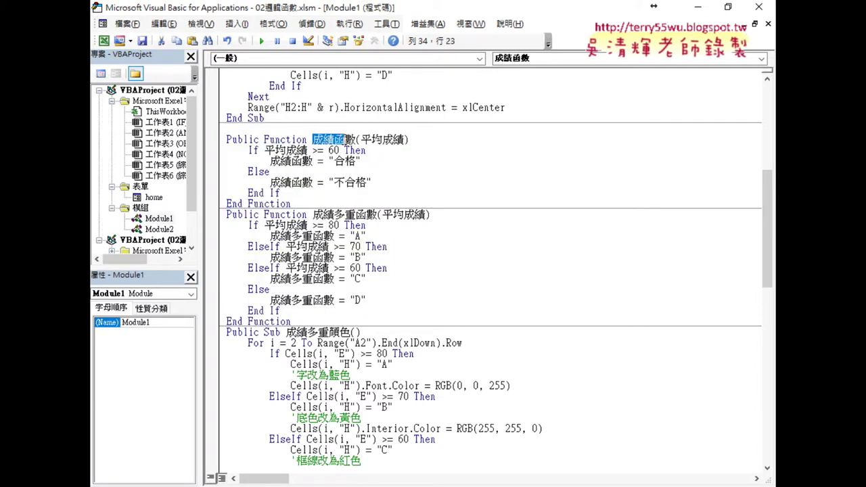
pyautogui.moveTo(263, 215); pyautogui.dragTo(377, 215)
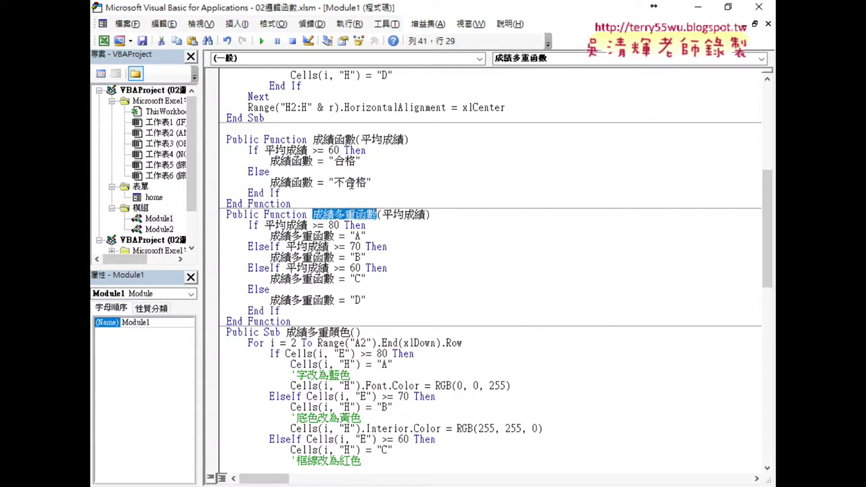
pyautogui.moveTo(312, 139); pyautogui.dragTo(356, 139)
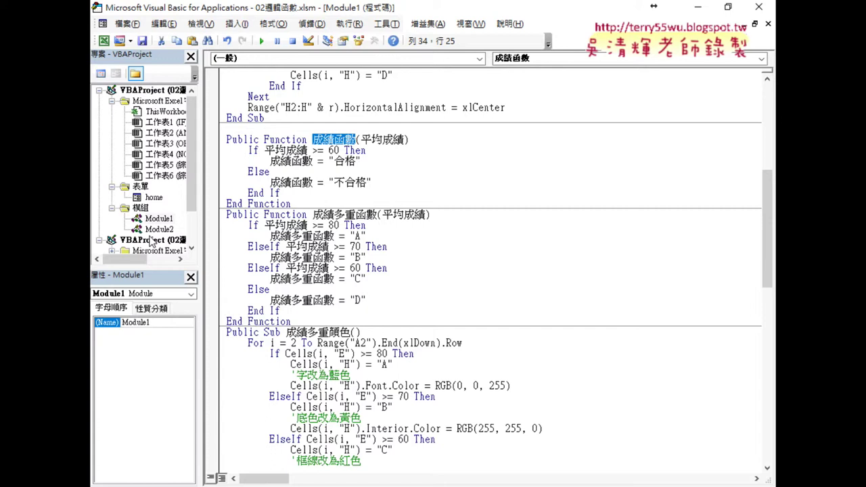
pyautogui.rightClick(339, 141)
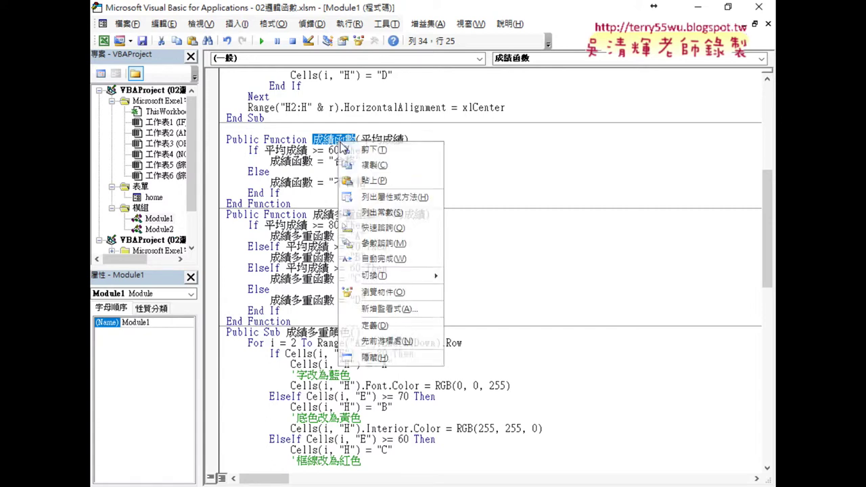
pyautogui.click(368, 166)
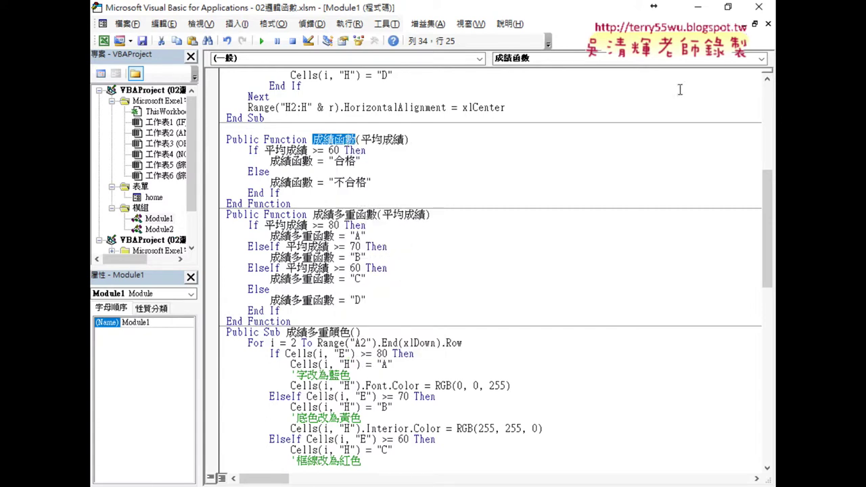
pyautogui.hotkey('ctrl', 'Tab')
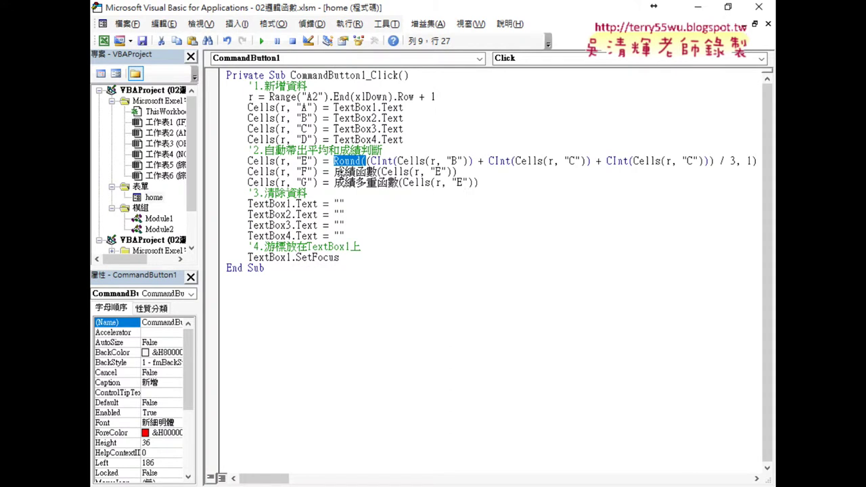
# Delete the old pass/fail call from the Cells(r, "F") line, leaving it ready for a new value.
pyautogui.moveTo(335, 172); pyautogui.dragTo(457, 173)
pyautogui.press('Delete')
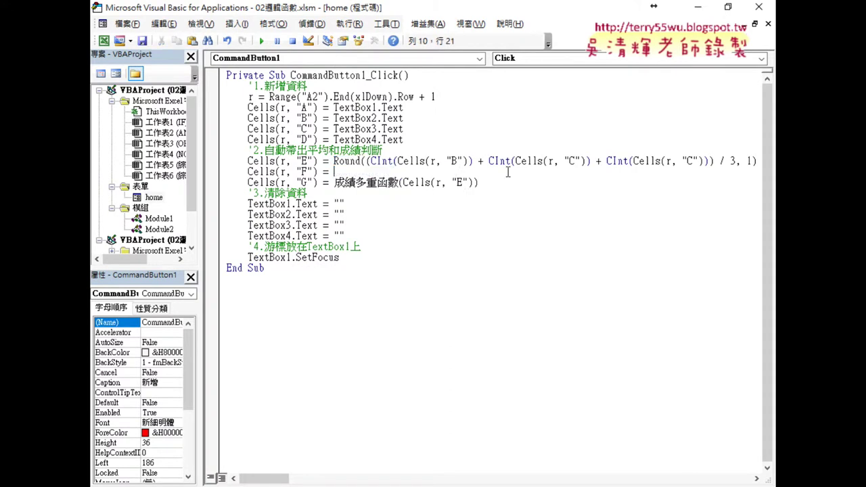
pyautogui.moveTo(361, 12); pyautogui.dragTo(366, 250)
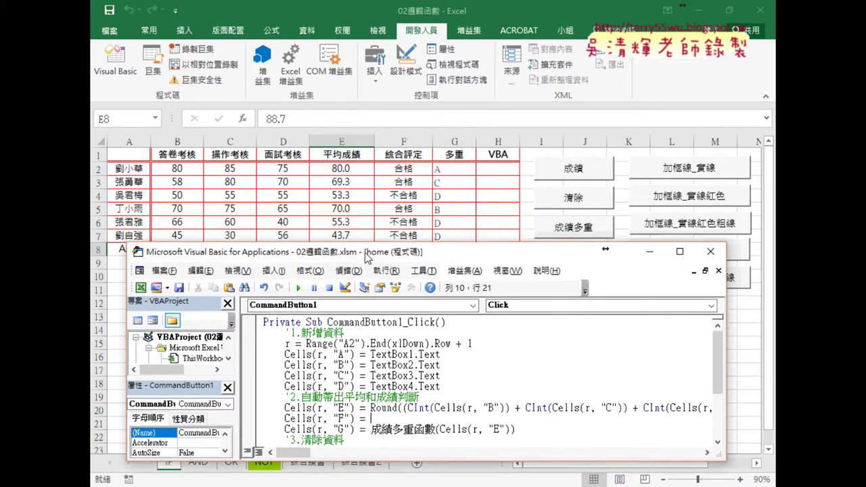
pyautogui.moveTo(365, 251); pyautogui.dragTo(369, 275)
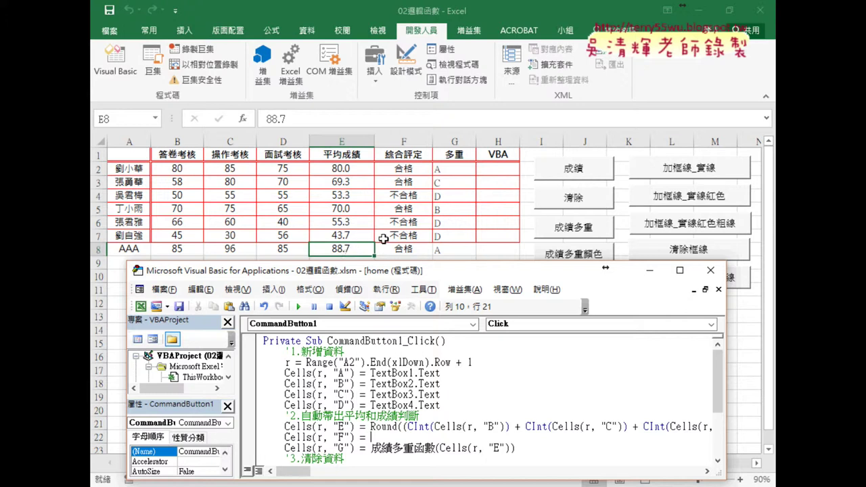
pyautogui.moveTo(418, 271); pyautogui.dragTo(412, 134)
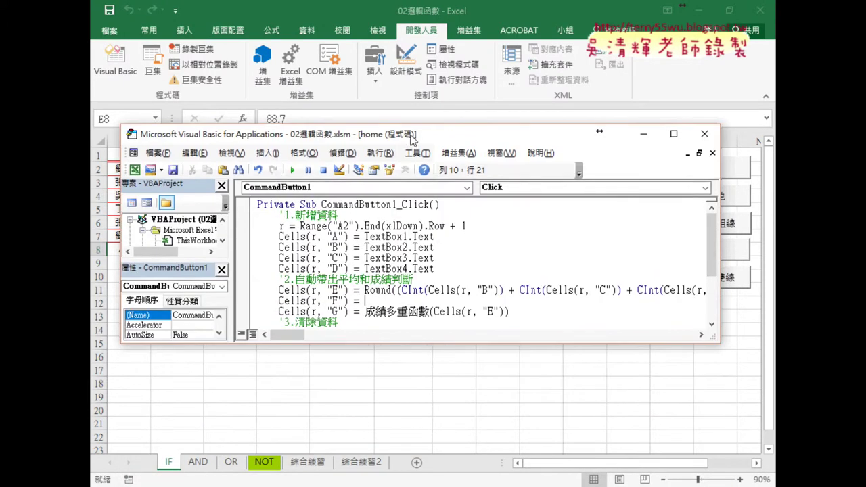
pyautogui.moveTo(405, 345); pyautogui.dragTo(404, 367)
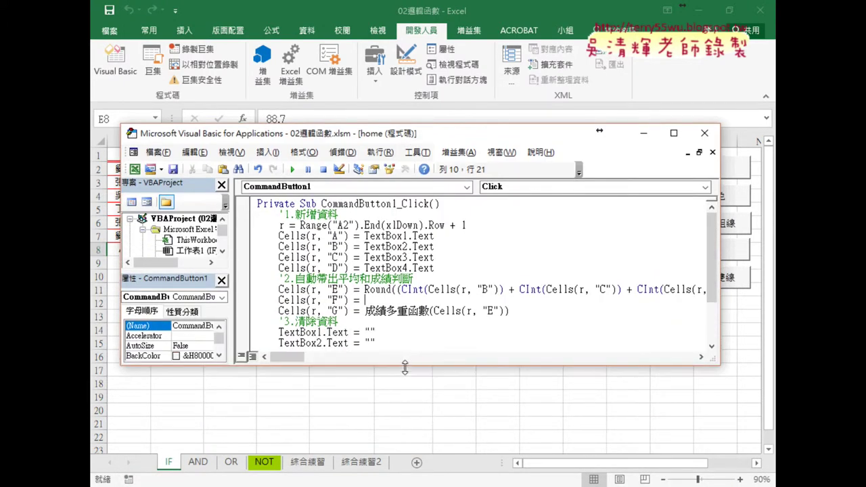
pyautogui.moveTo(348, 300); pyautogui.dragTo(278, 301)
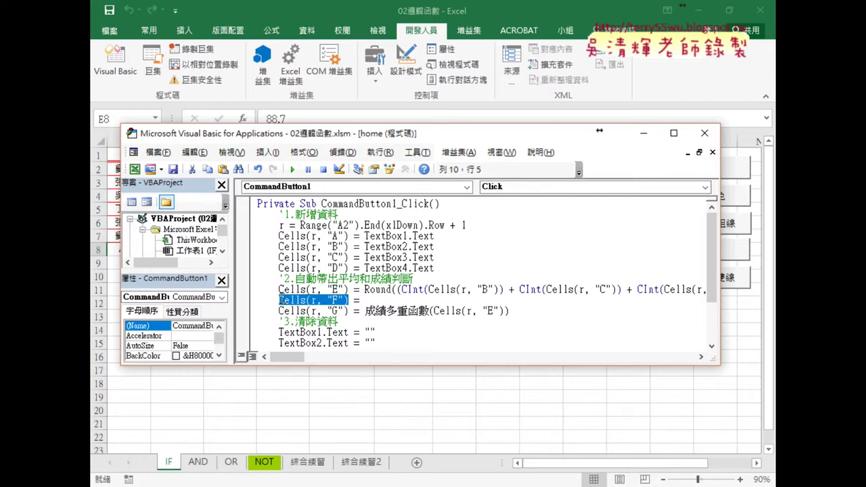
pyautogui.click(373, 299)
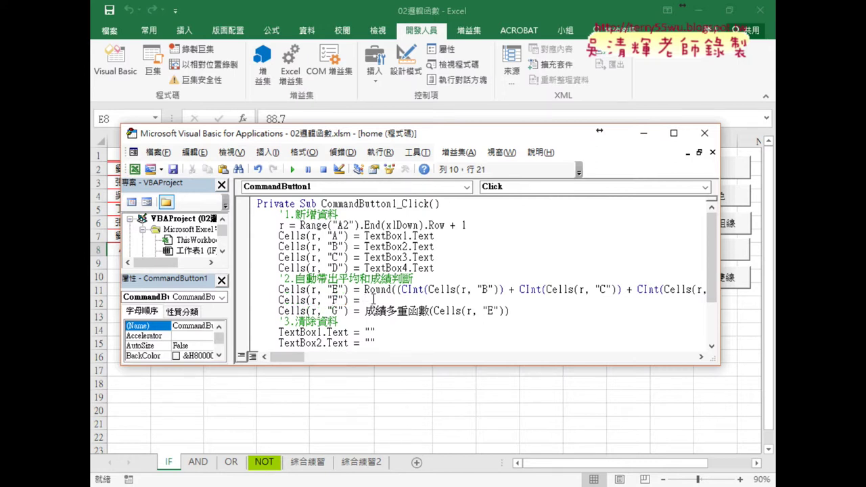
# Make the F line read Cells(r, "F") = 成績函數(Cells(r, "E")), using the copied E reference.
pyautogui.write('成績函數(')
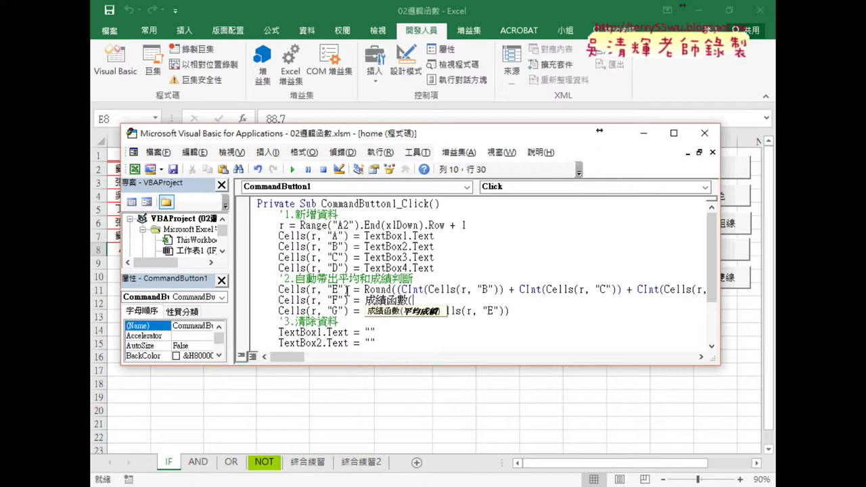
pyautogui.click(346, 289)
pyautogui.click(412, 302)
pyautogui.moveTo(348, 290); pyautogui.dragTo(278, 290)
pyautogui.hotkey('ctrl', 'c')
pyautogui.click(419, 300)
pyautogui.hotkey('ctrl', 'v')
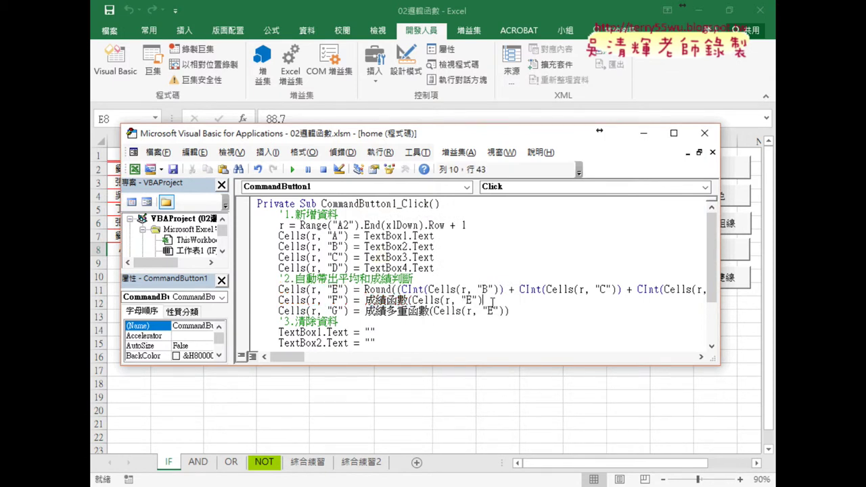
pyautogui.write(')')
pyautogui.moveTo(487, 300); pyautogui.dragTo(365, 299)
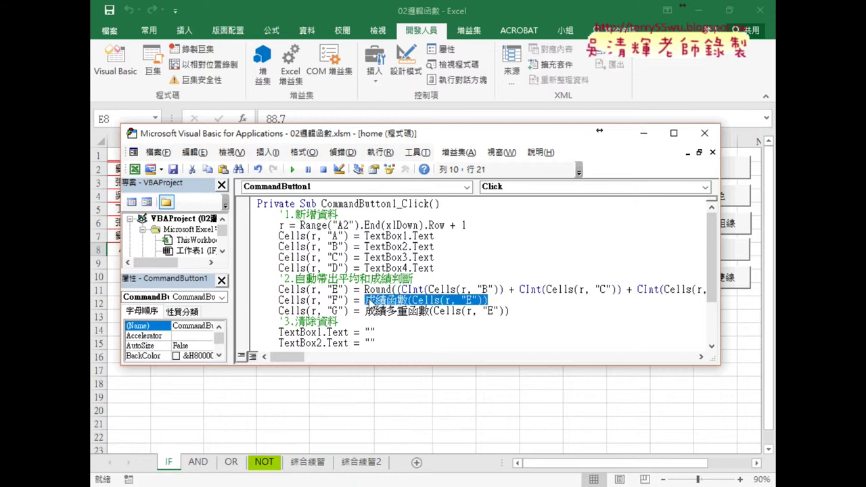
# Mark up the new Cells(r, "F") 成績函數 call with red explanatory annotations, then erase them.
pyautogui.moveTo(368, 302)
pyautogui.mouseDown()
pyautogui.moveTo(368, 278)
pyautogui.moveTo(341, 299)
pyautogui.mouseUp()
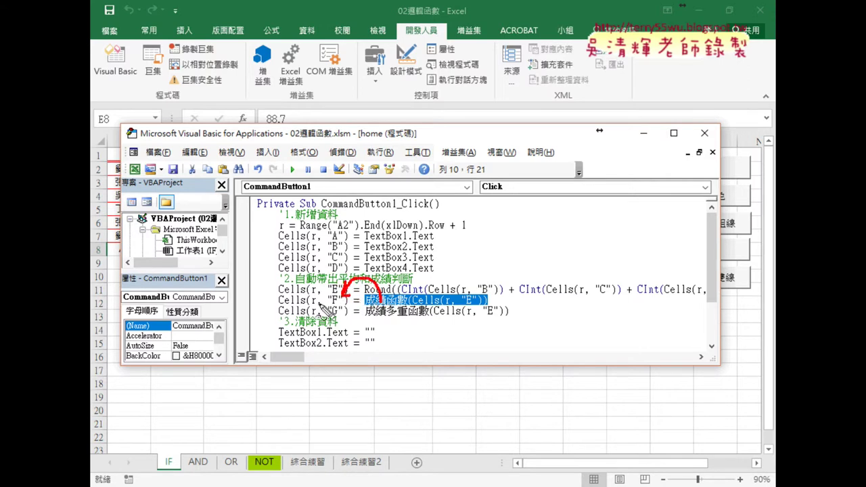
pyautogui.moveTo(280, 305); pyautogui.dragTo(349, 306)
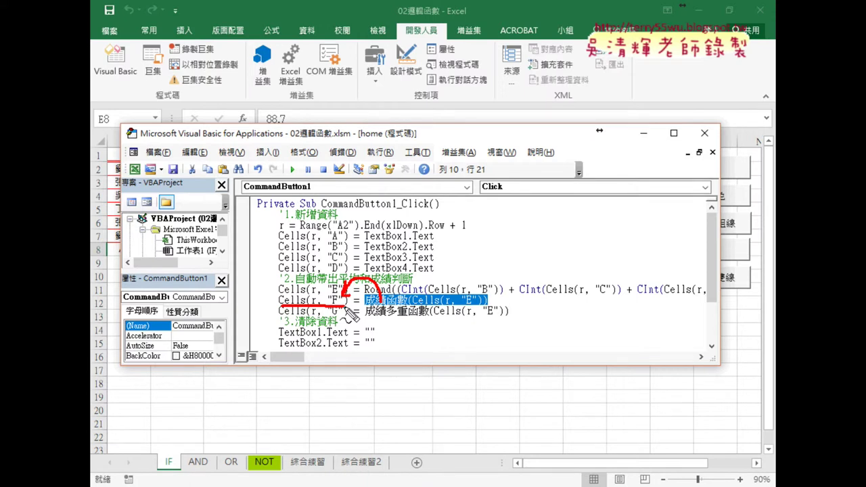
pyautogui.moveTo(249, 104); pyautogui.dragTo(245, 104)
pyautogui.moveTo(281, 69); pyautogui.dragTo(248, 105)
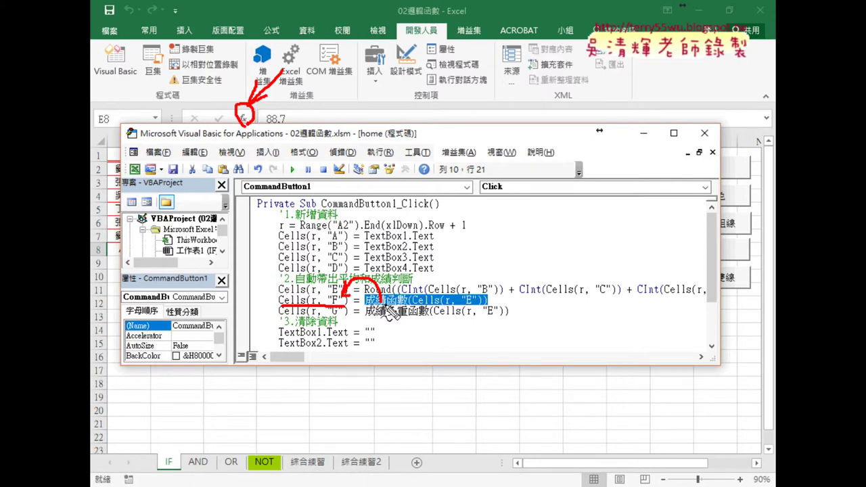
pyautogui.press('Escape')
# Point out the Cells(r, "G") = 成績多重函數(Cells(r, "E")) line and enlarge the editor to show the full procedure.
pyautogui.moveTo(366, 311); pyautogui.dragTo(428, 311)
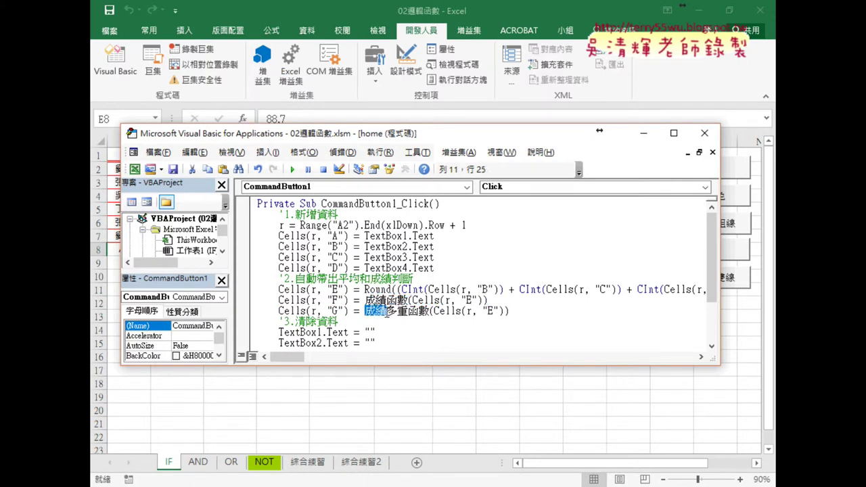
pyautogui.moveTo(506, 310); pyautogui.dragTo(433, 310)
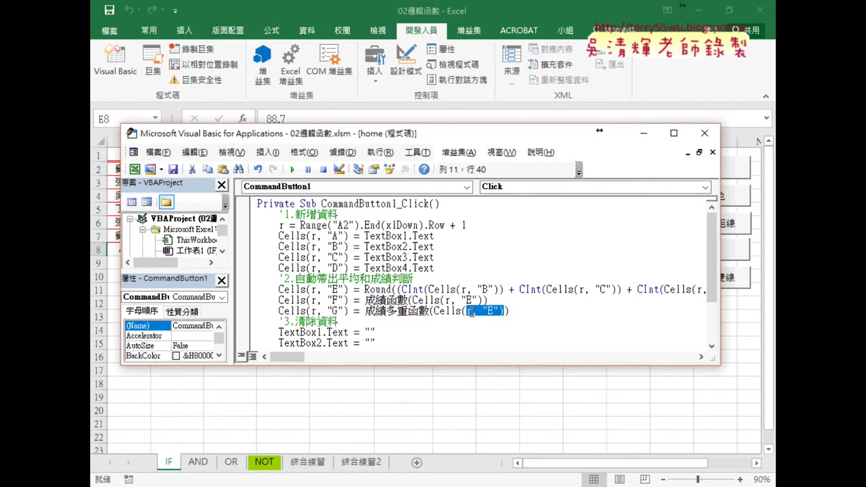
pyautogui.moveTo(349, 310); pyautogui.dragTo(278, 311)
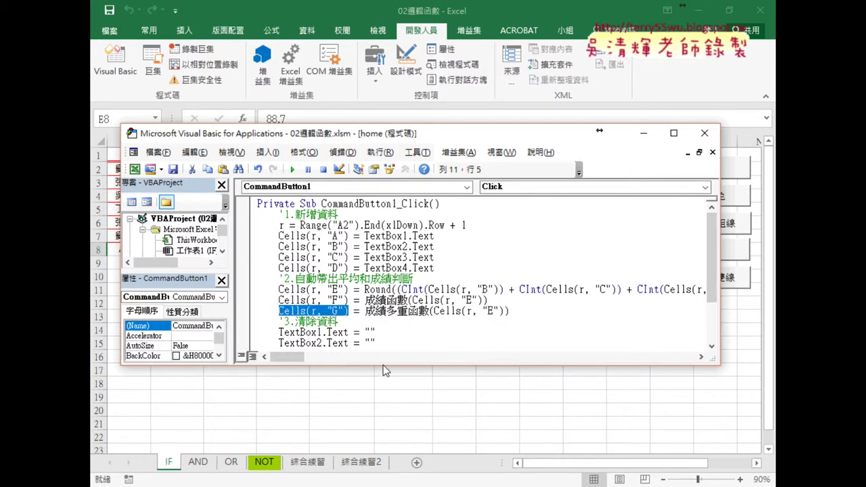
pyautogui.moveTo(383, 365); pyautogui.dragTo(383, 421)
pyautogui.moveTo(278, 332); pyautogui.dragTo(374, 332)
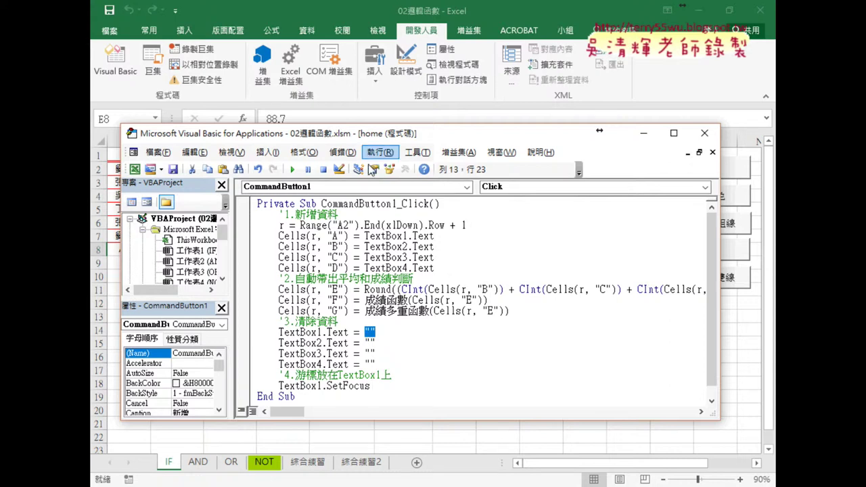
# Set a breakpoint on the r = Range line and run the 成績系統 form.
pyautogui.moveTo(373, 134); pyautogui.dragTo(405, 134)
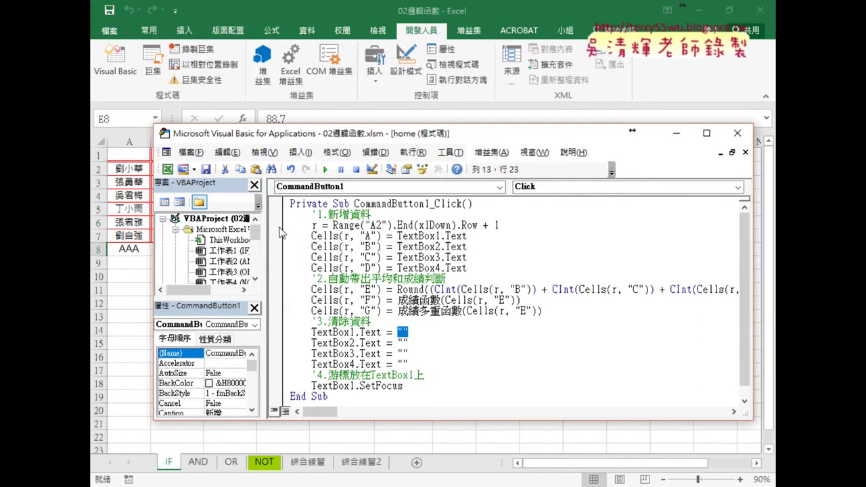
pyautogui.click(278, 226)
pyautogui.click(326, 169)
# Enter BBB with scores 56, 25 and 89 in the form and submit it with 新增.
pyautogui.click(422, 199)
pyautogui.write('BBB')
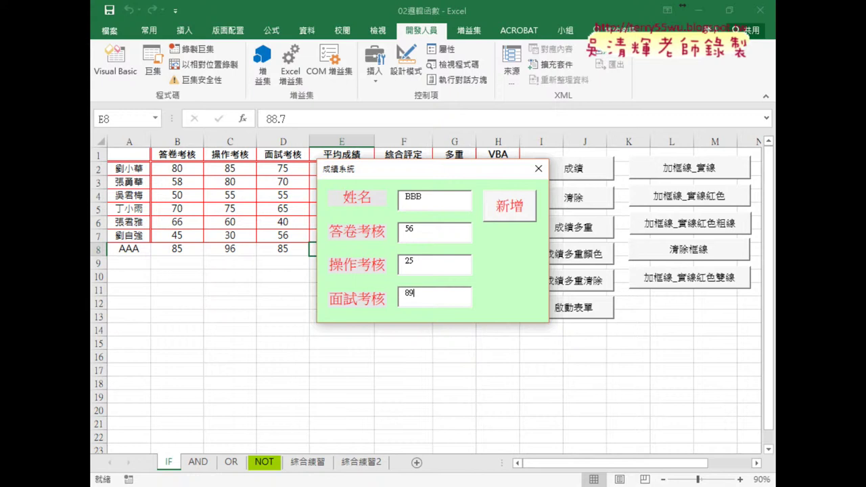
pyautogui.press('Tab')
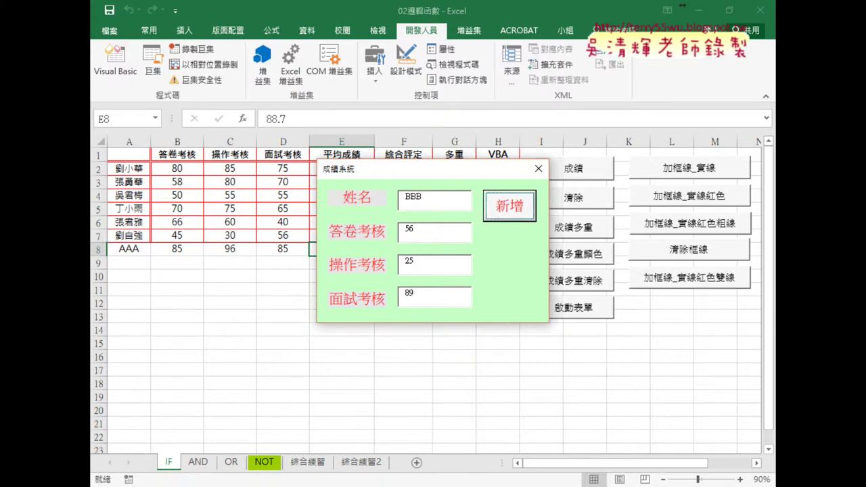
pyautogui.press('Return')
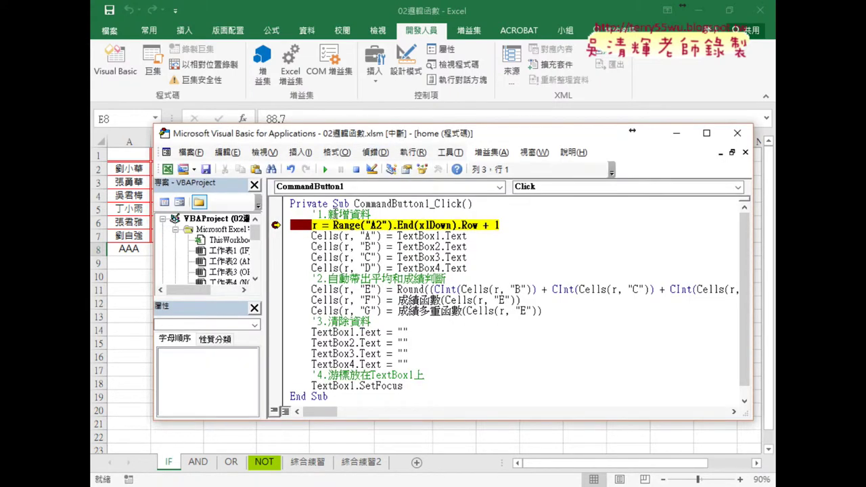
# Step past the row-finding line so BBB is written into A9.
pyautogui.moveTo(363, 137); pyautogui.dragTo(339, 267)
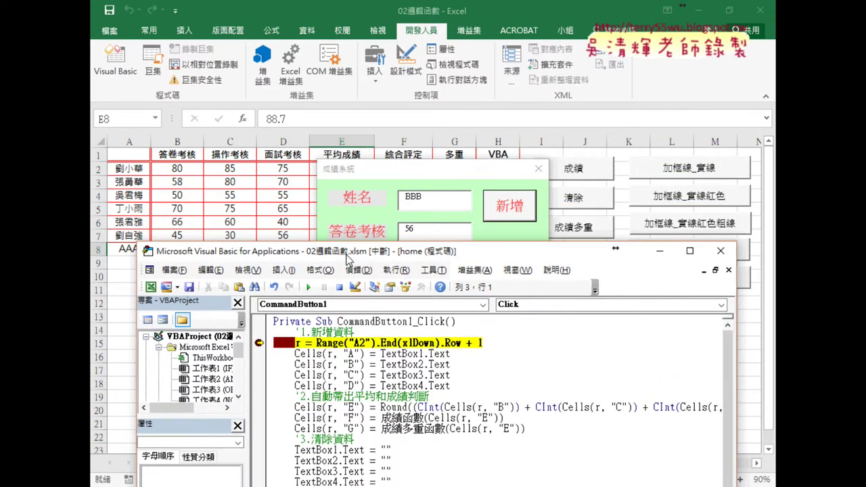
pyautogui.moveTo(338, 267); pyautogui.dragTo(323, 278)
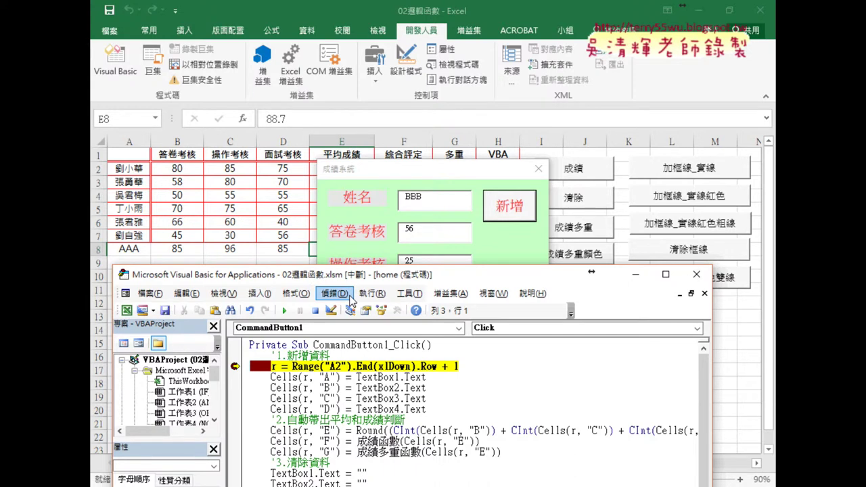
pyautogui.press('F8')
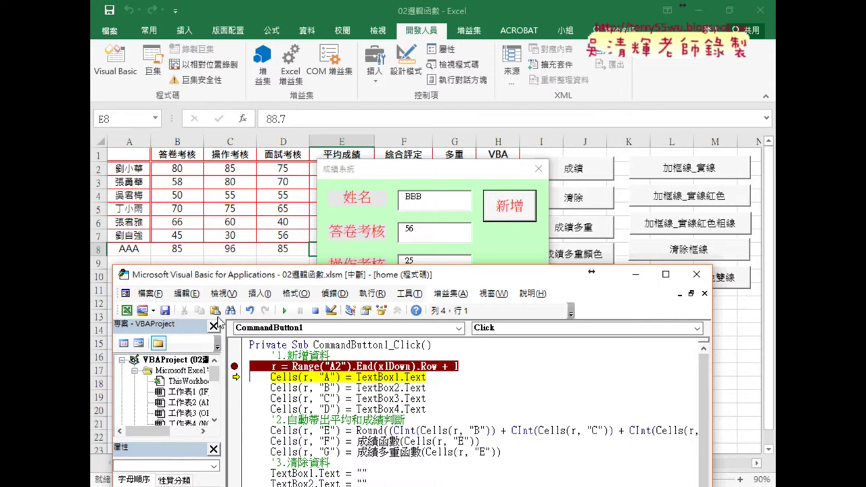
pyautogui.press('F8')
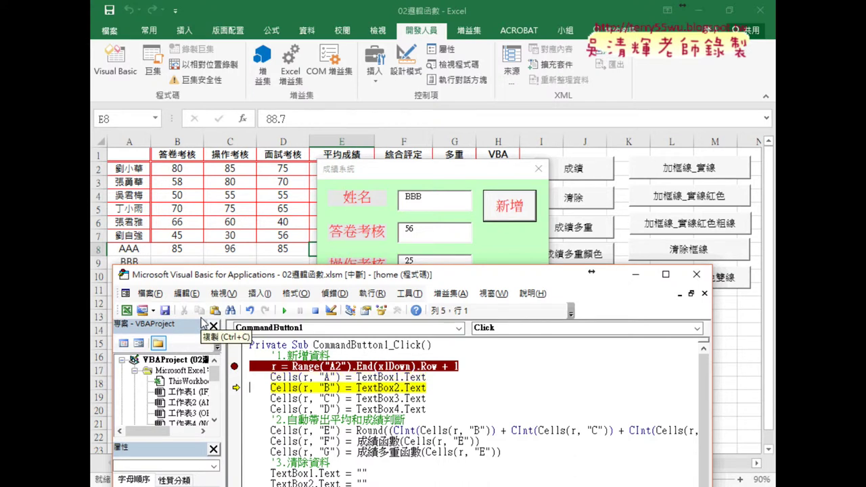
# Step through the score lines writing 56, 25, 89 into B9–D9 and average 35.3 into E9.
pyautogui.moveTo(251, 281); pyautogui.dragTo(253, 290)
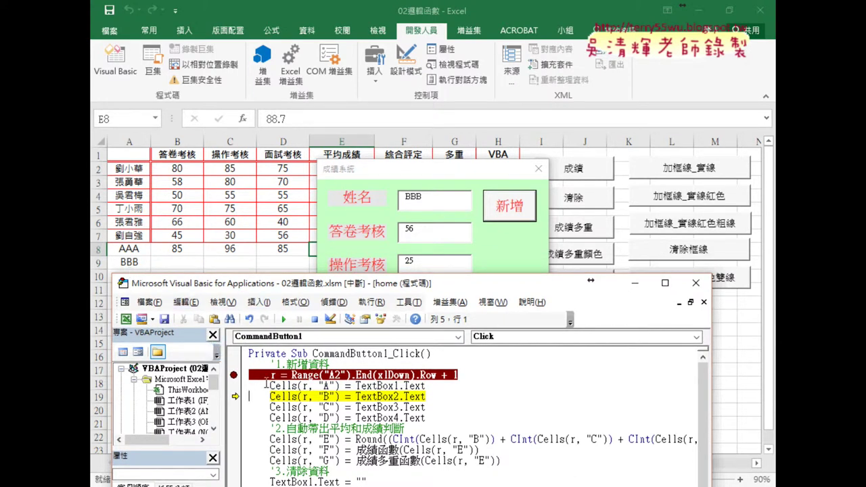
pyautogui.press('F8')
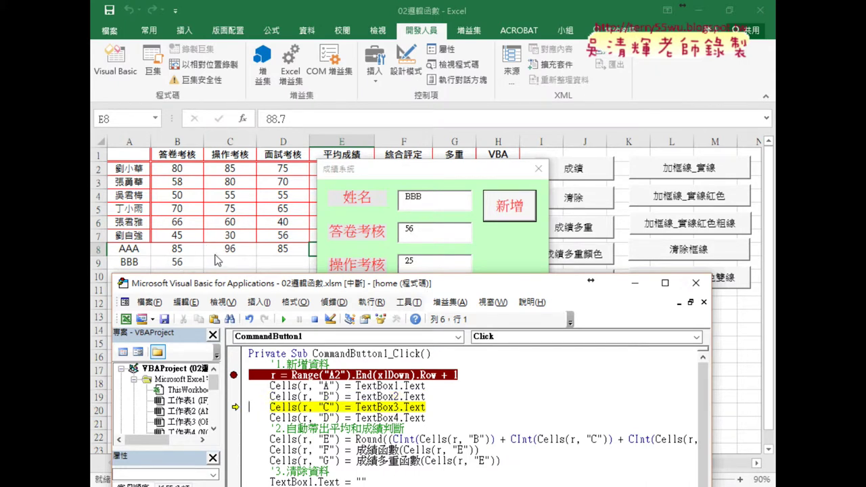
pyautogui.press('F8')
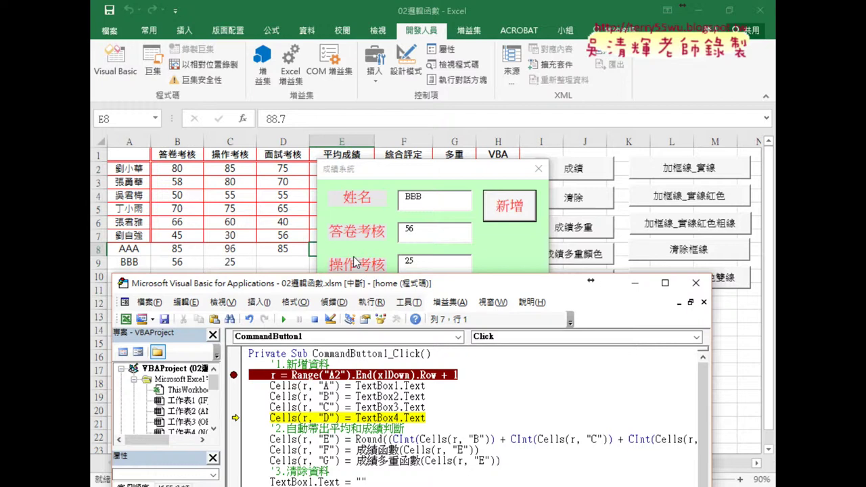
pyautogui.moveTo(397, 283)
pyautogui.mouseDown()
pyautogui.moveTo(397, 313)
pyautogui.moveTo(393, 281)
pyautogui.mouseUp()
pyautogui.press('F8')
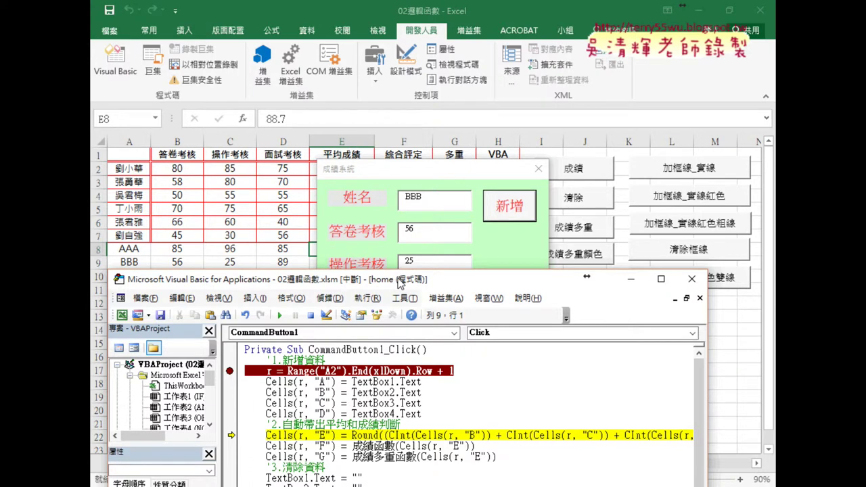
pyautogui.press('F8')
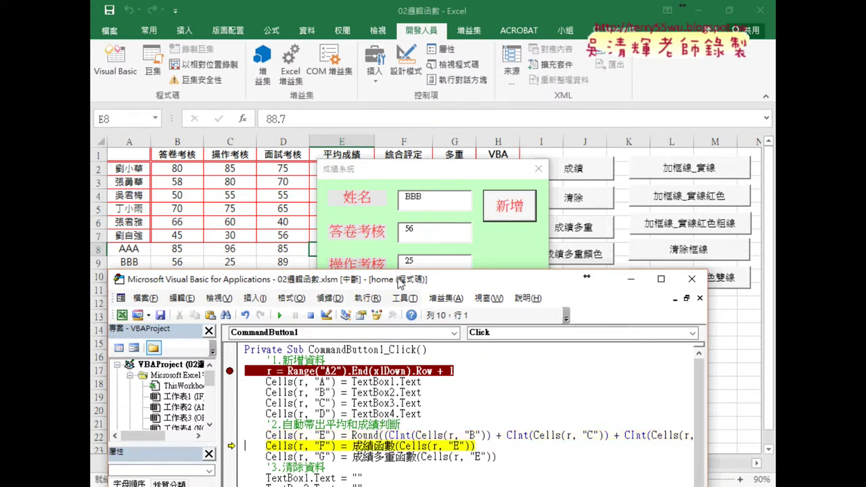
pyautogui.moveTo(413, 174); pyautogui.dragTo(593, 153)
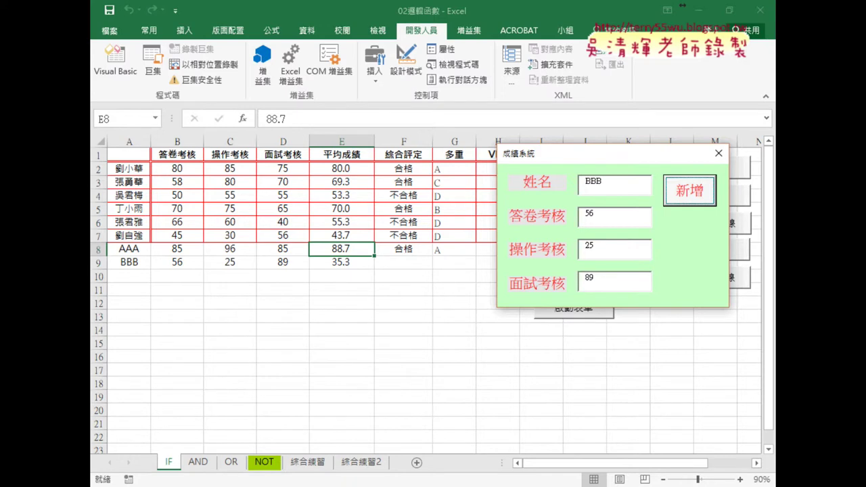
# Change the average line's third score from column C to D and make that line run next.
pyautogui.click(527, 447)
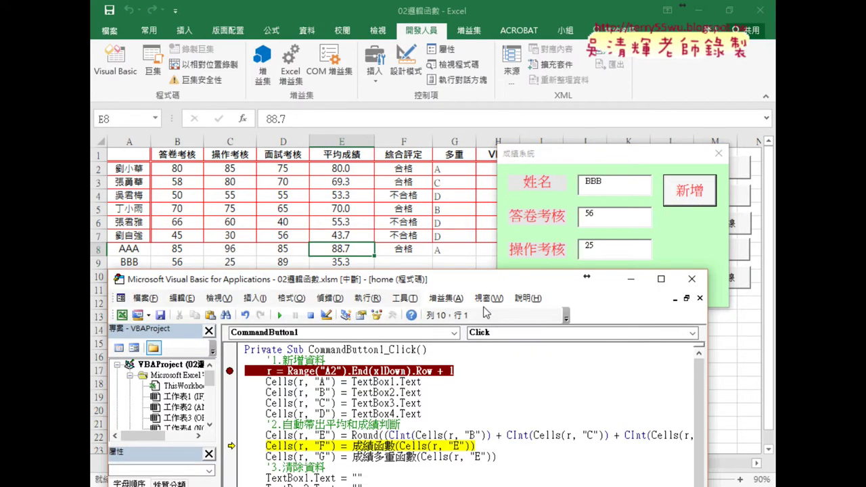
pyautogui.moveTo(485, 279); pyautogui.dragTo(459, 170)
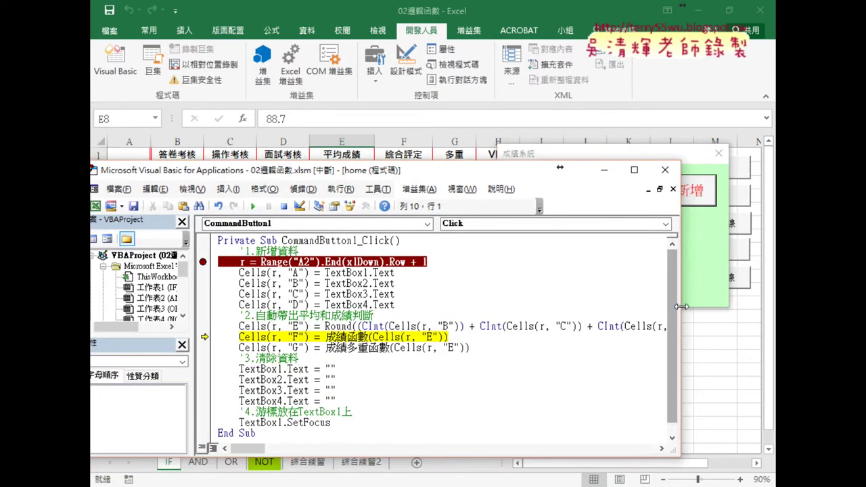
pyautogui.moveTo(681, 306); pyautogui.dragTo(751, 311)
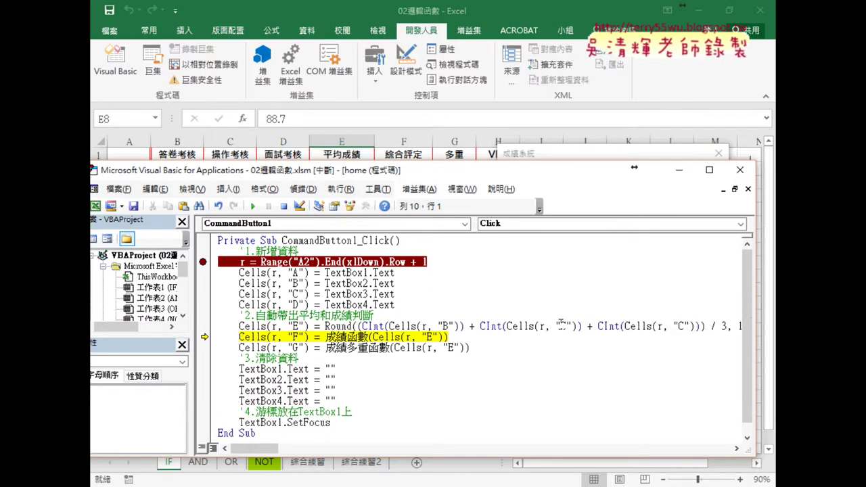
pyautogui.doubleClick(681, 326)
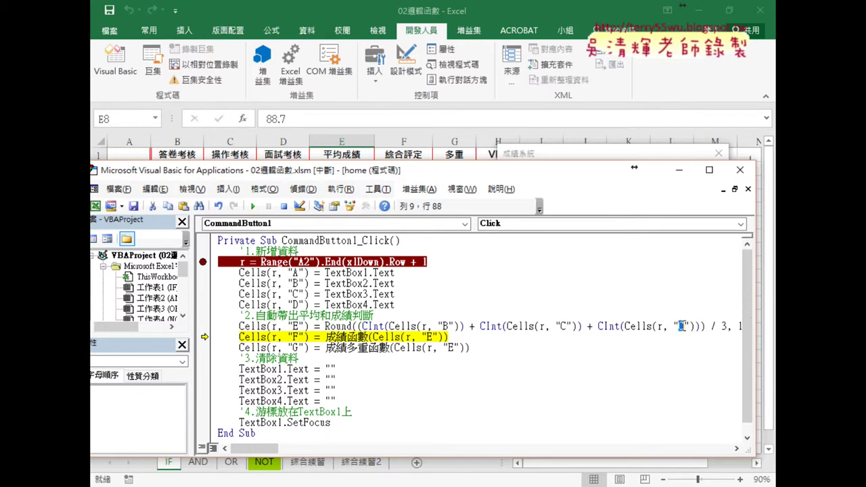
pyautogui.write('D')
pyautogui.moveTo(350, 177); pyautogui.dragTo(361, 286)
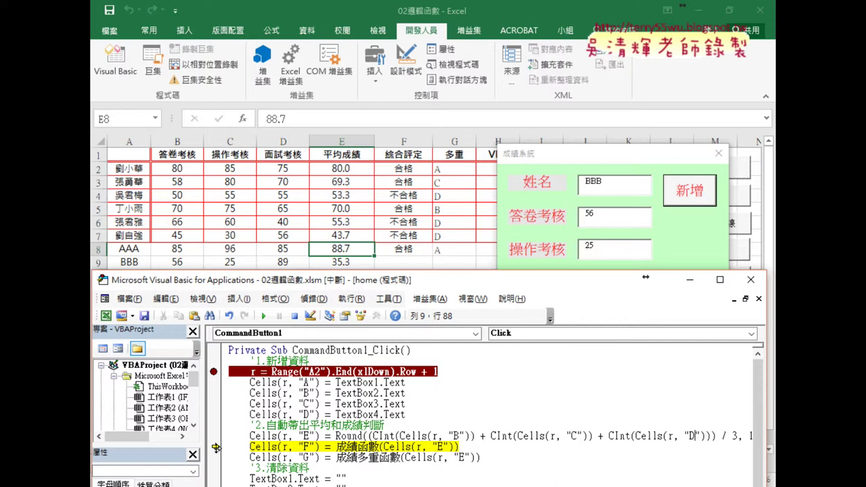
pyautogui.moveTo(215, 448); pyautogui.dragTo(215, 435)
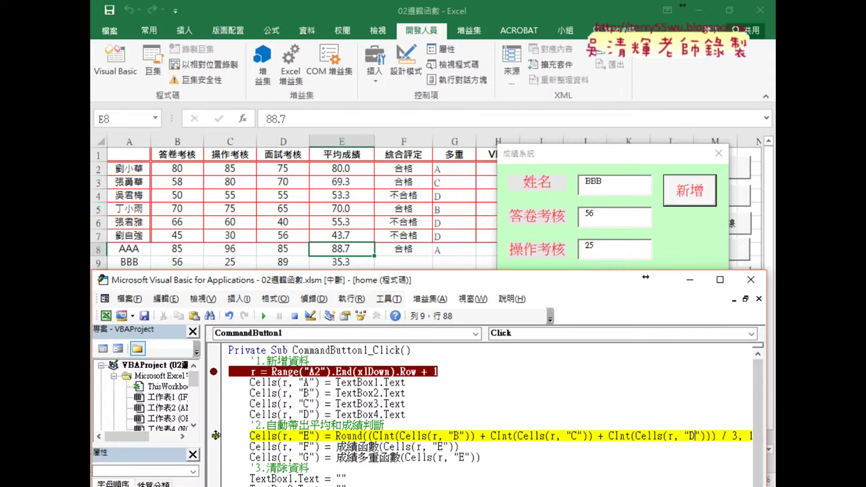
# Rerun the average line to get 56.7, then step through 成績函數 to return 不合格.
pyautogui.press('F8')
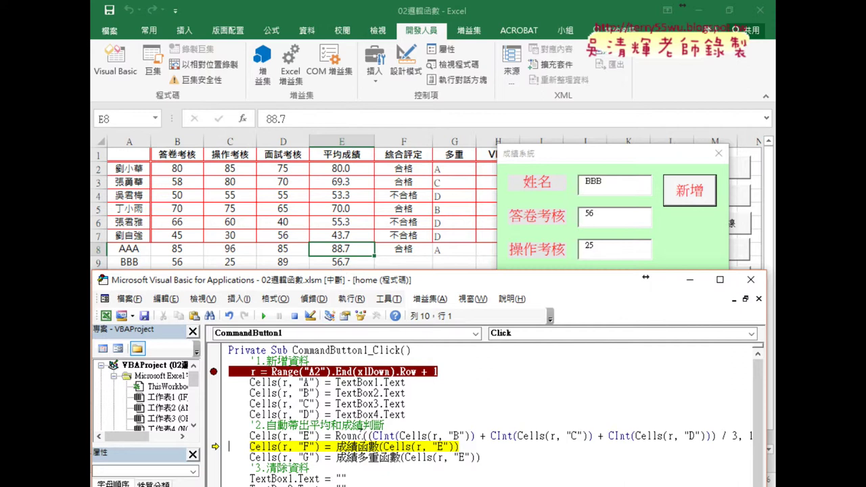
pyautogui.moveTo(409, 286); pyautogui.dragTo(423, 205)
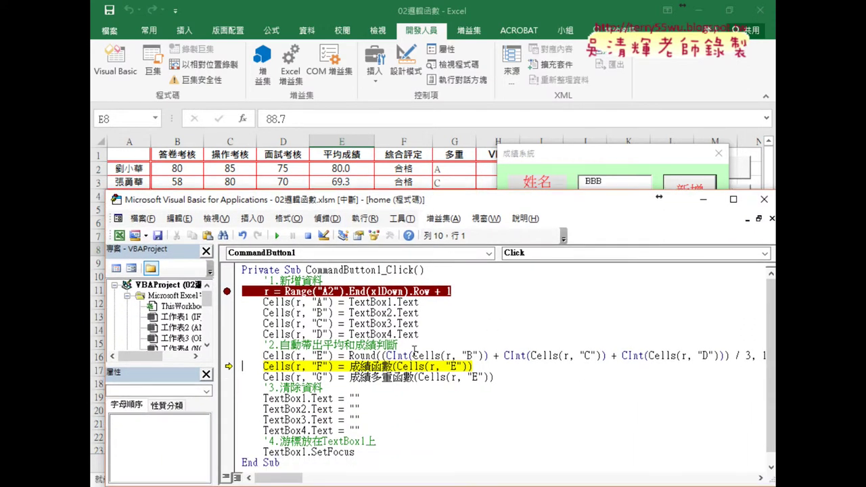
pyautogui.press('F8')
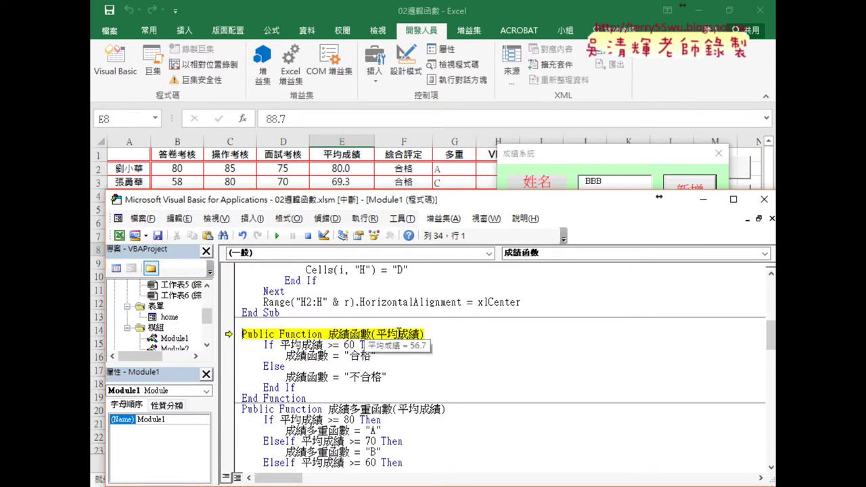
pyautogui.press('F8')
pyautogui.press('F8')
pyautogui.press('F8')
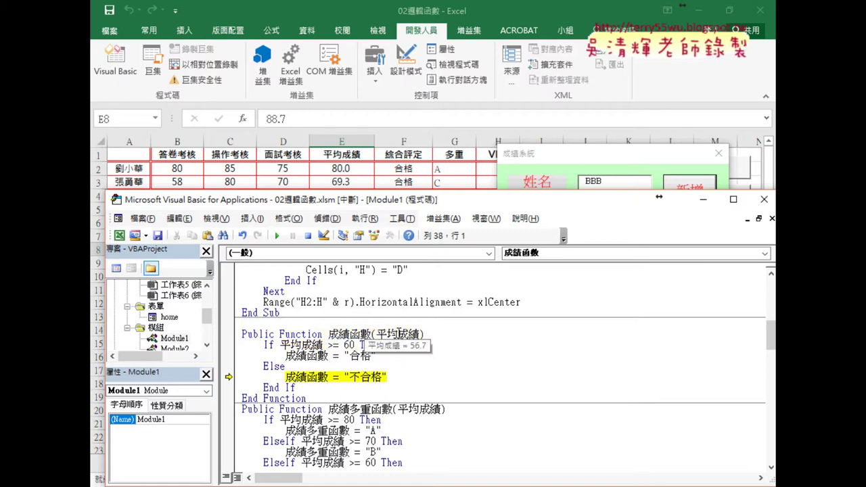
pyautogui.press('F8')
pyautogui.press('F8')
pyautogui.press('F8')
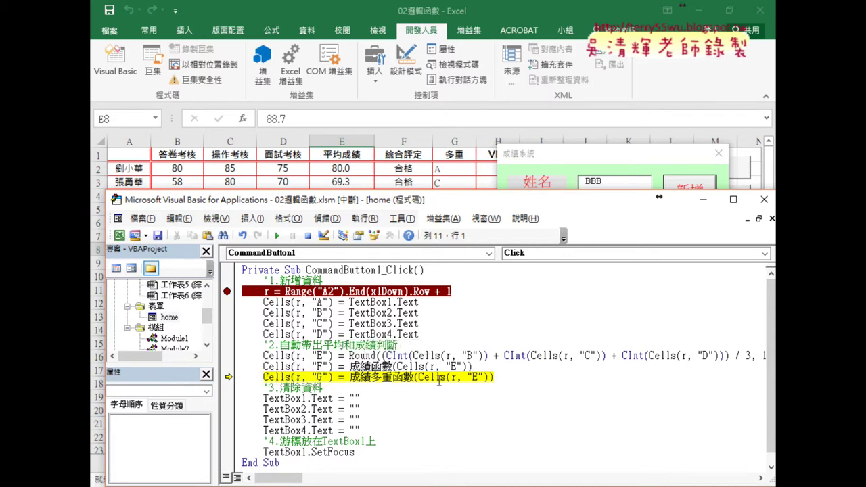
# Step through 成績多重函數 until it returns grade D.
pyautogui.press('F8')
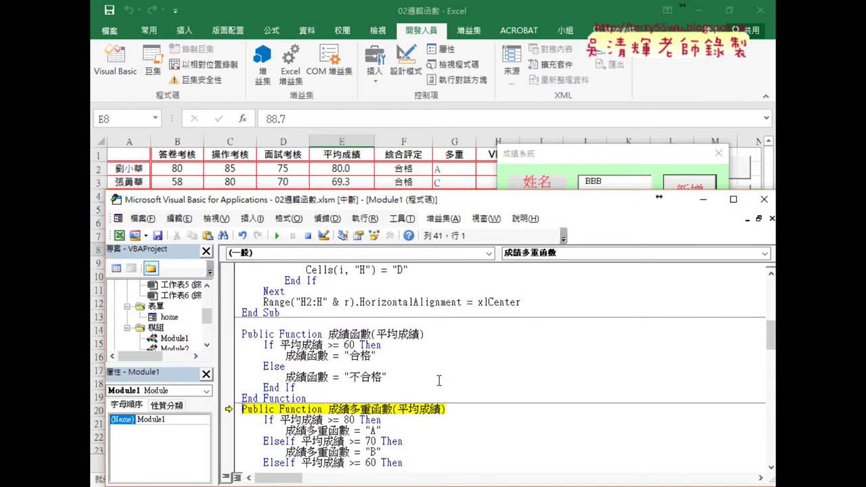
pyautogui.press('F8')
pyautogui.press('F8')
pyautogui.press('F8')
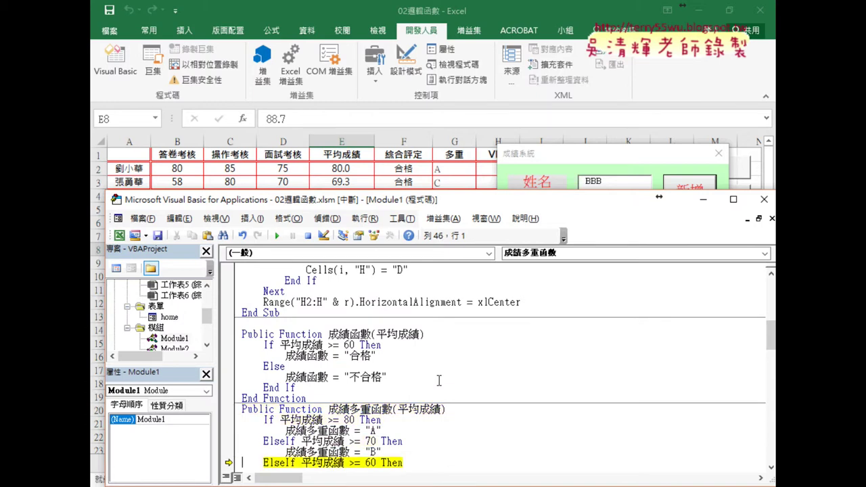
pyautogui.press('F8')
pyautogui.press('F8')
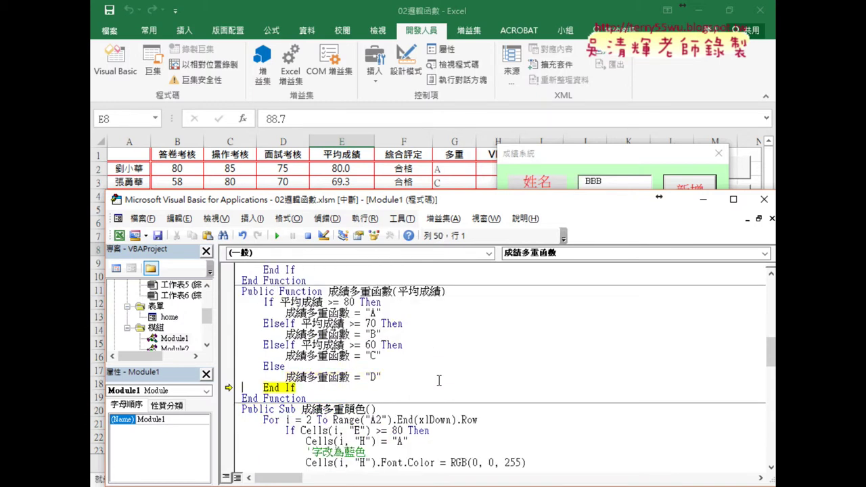
pyautogui.press('F8')
pyautogui.press('F8')
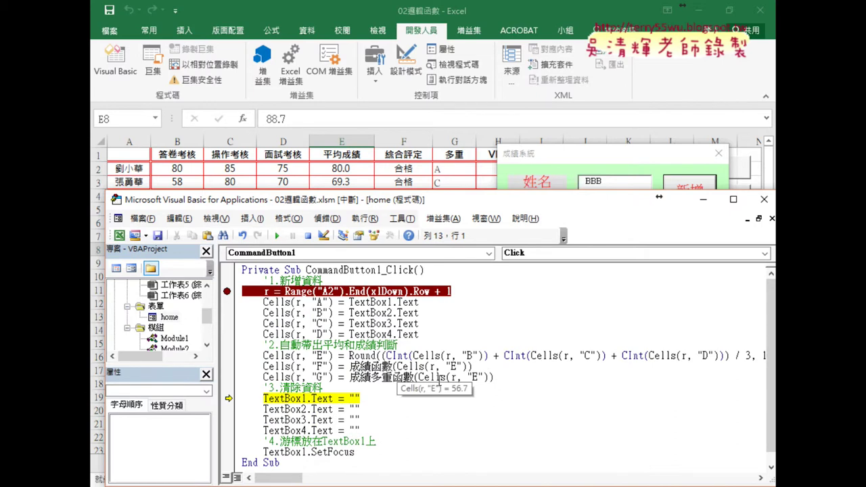
# Step through the TextBox clearing lines to empty the form's four fields.
pyautogui.moveTo(365, 203); pyautogui.dragTo(373, 308)
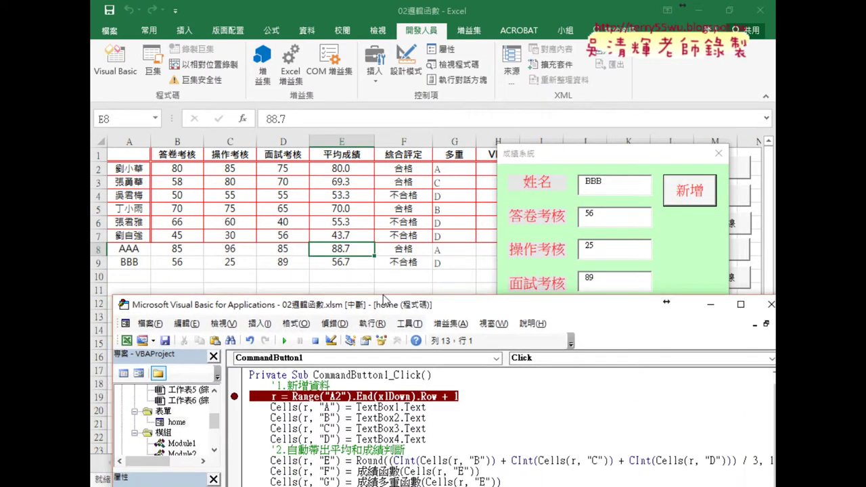
pyautogui.moveTo(439, 310)
pyautogui.mouseDown()
pyautogui.moveTo(438, 238)
pyautogui.moveTo(412, 220)
pyautogui.mouseUp()
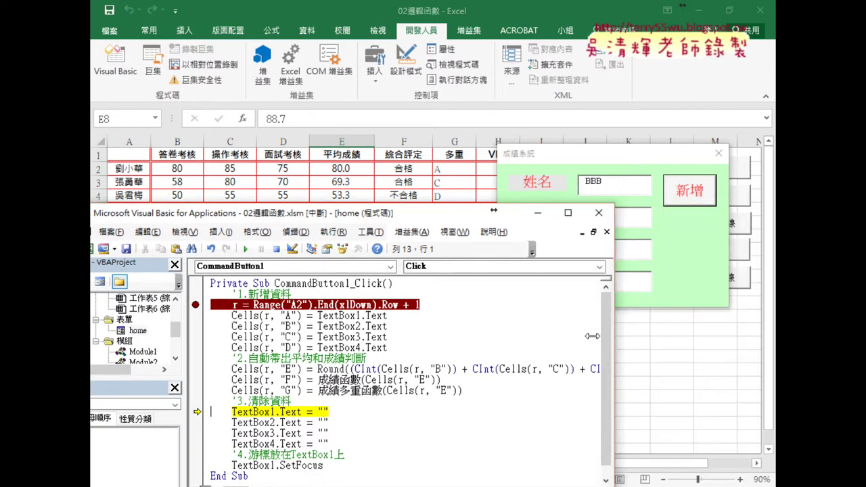
pyautogui.moveTo(746, 336); pyautogui.dragTo(541, 338)
pyautogui.moveTo(330, 422); pyautogui.dragTo(317, 423)
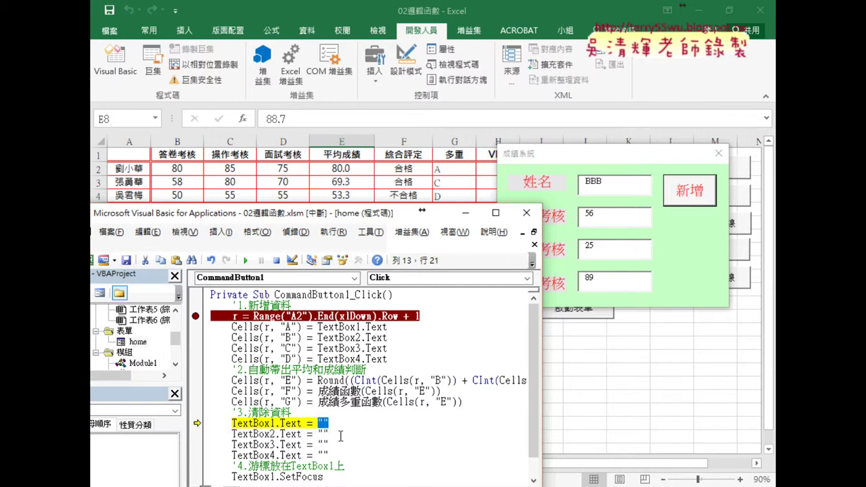
pyautogui.press('F8')
pyautogui.press('F8')
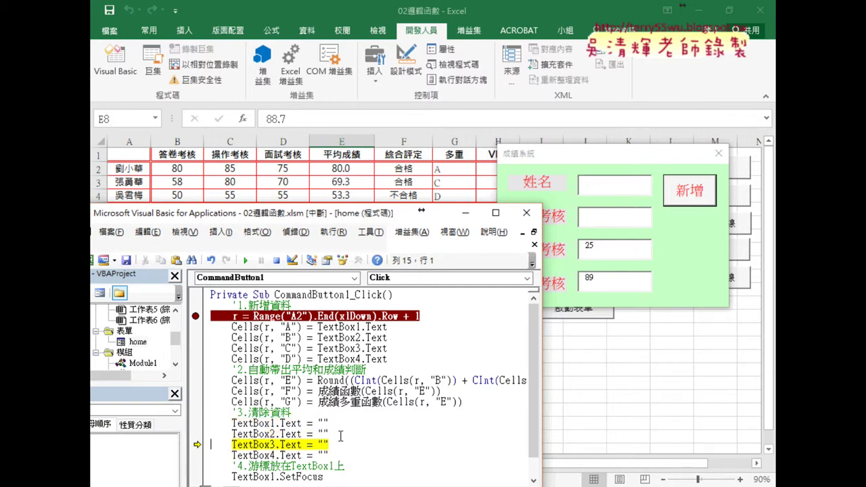
pyautogui.press('F8')
pyautogui.press('F8')
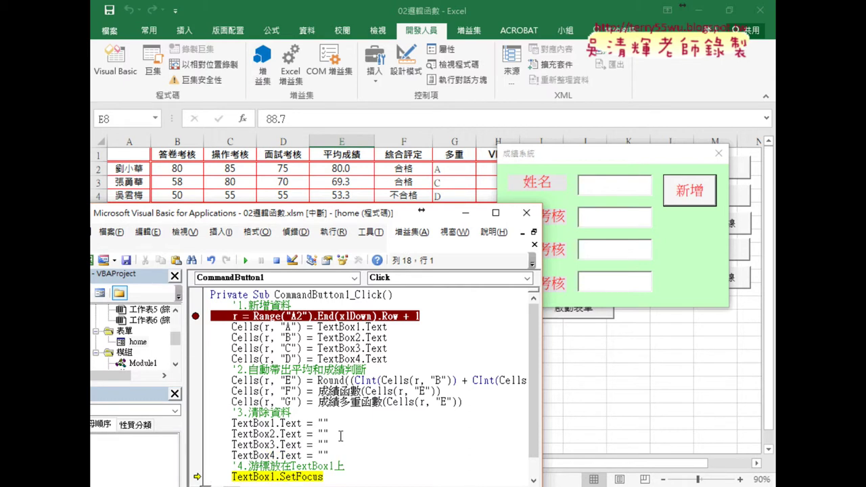
# Retype the TextBox1.SetFocus call, run the routine to completion and return to the worksheet.
pyautogui.moveTo(330, 224); pyautogui.dragTo(323, 115)
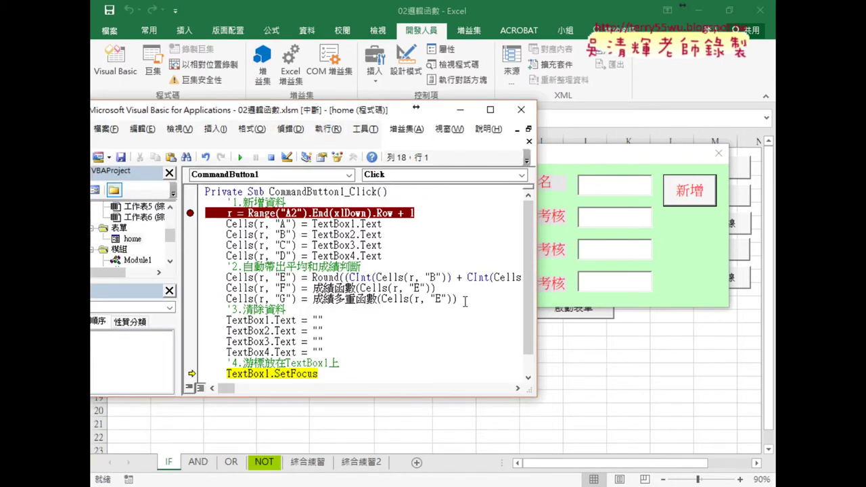
pyautogui.moveTo(270, 374); pyautogui.dragTo(326, 373)
pyautogui.write('.')
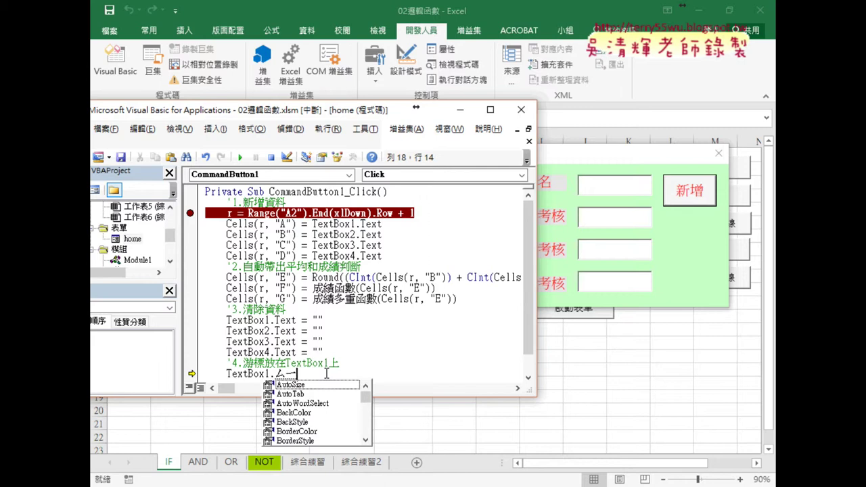
pyautogui.write('set')
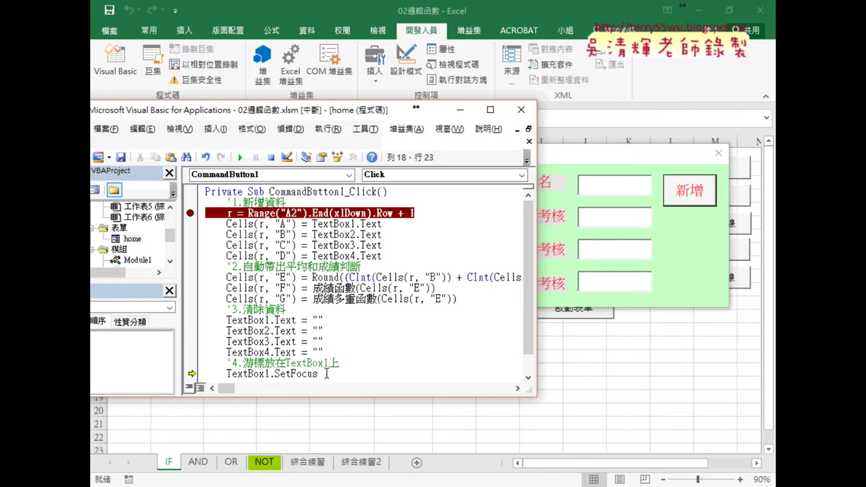
pyautogui.press('F8')
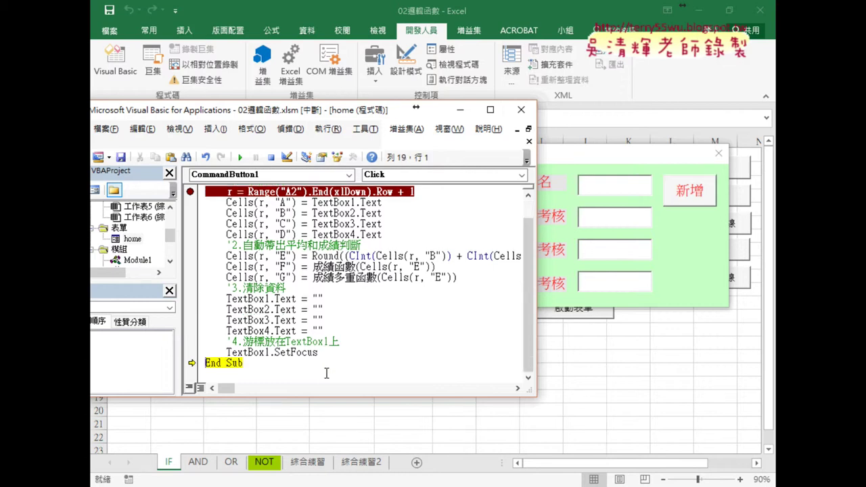
pyautogui.press('F8')
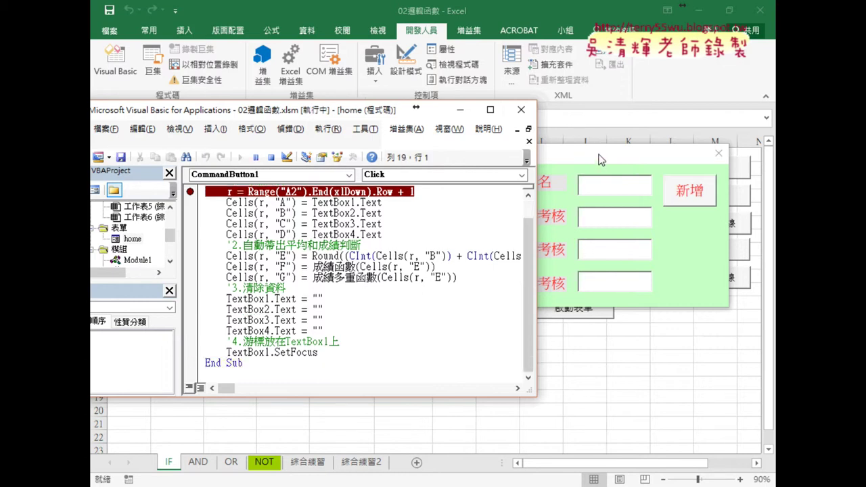
pyautogui.click(599, 160)
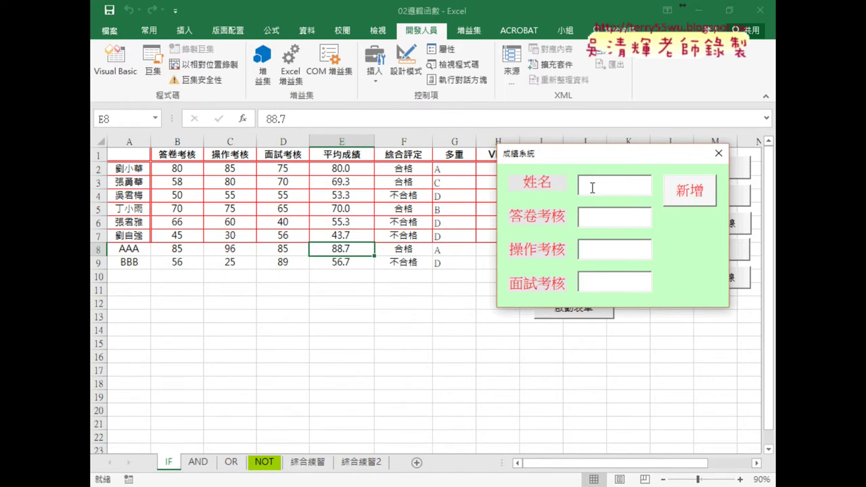